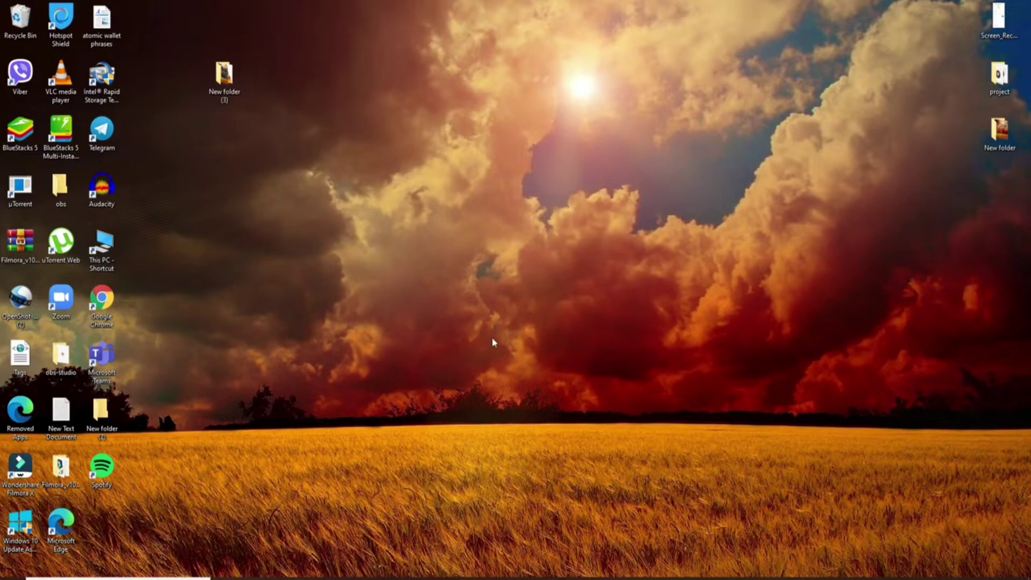
Bring the Chrome window showing Google to the front and focus its search box.
mouse_move(433, 569)
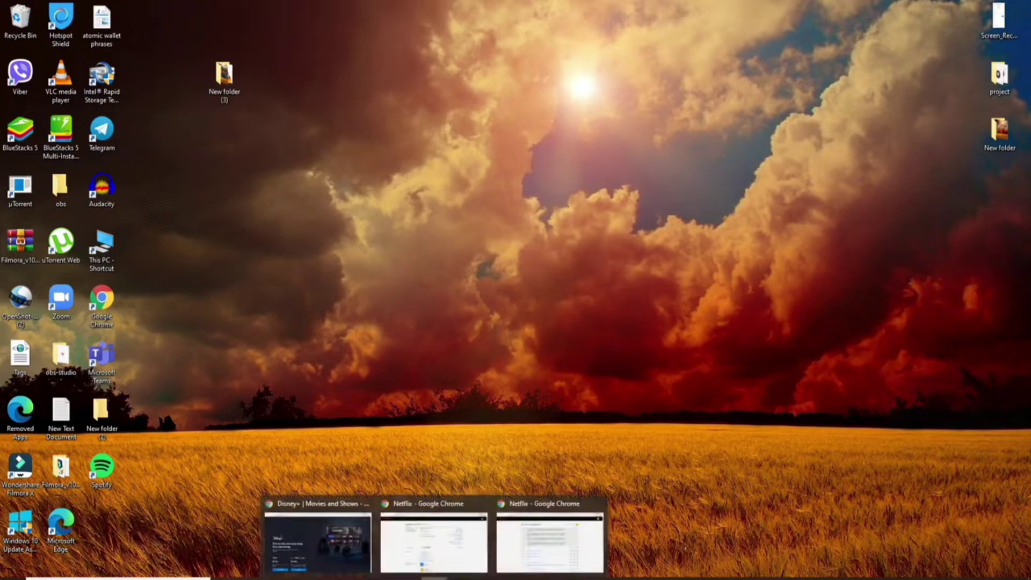
left_click(451, 537)
left_click(458, 259)
Search 'download deezer for pc', open Deezer for Windows, accept the privacy notice, and start the download.
type("ddwnload deezer fo")
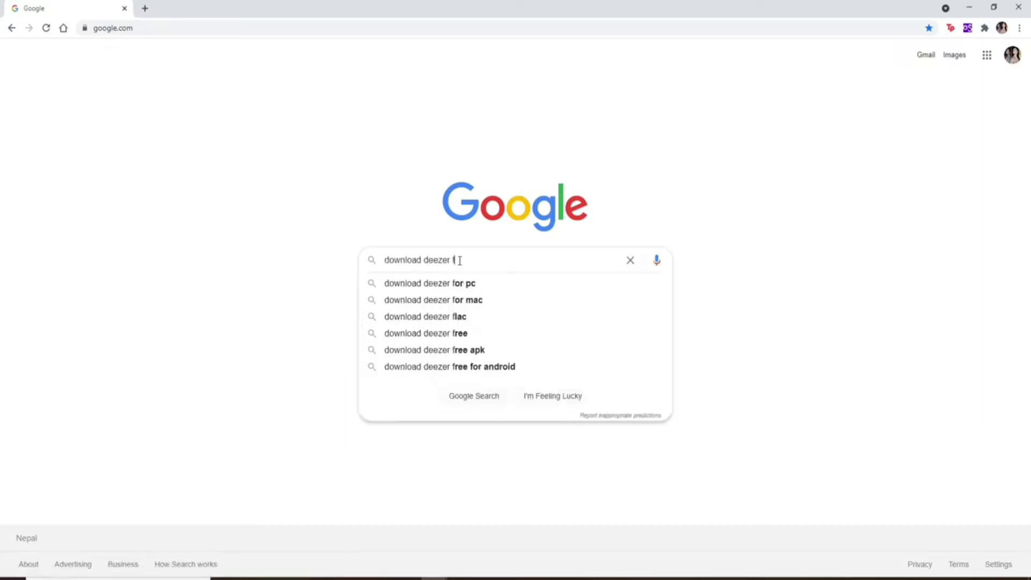
type("r pc")
key("Return")
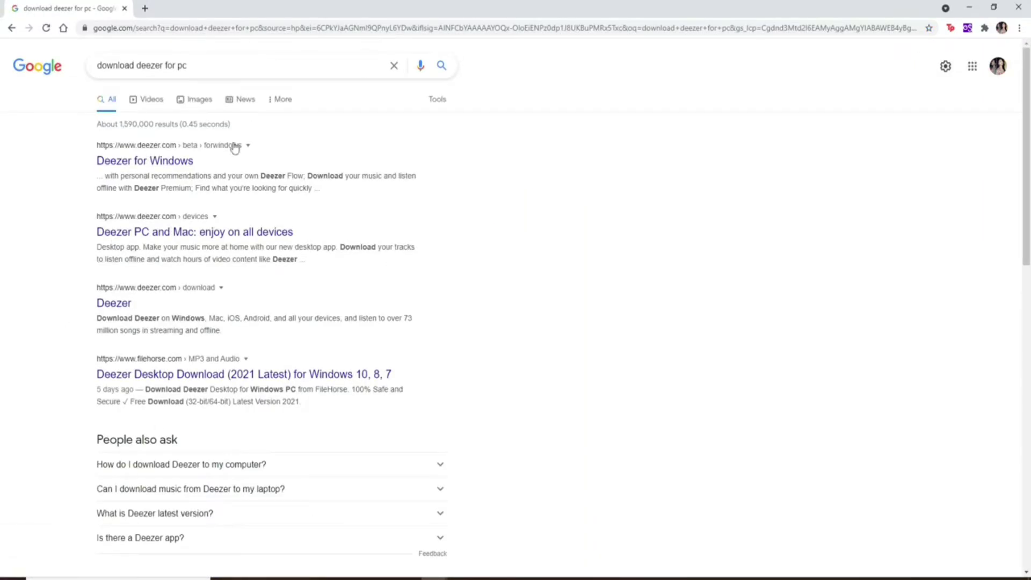
left_click(175, 166)
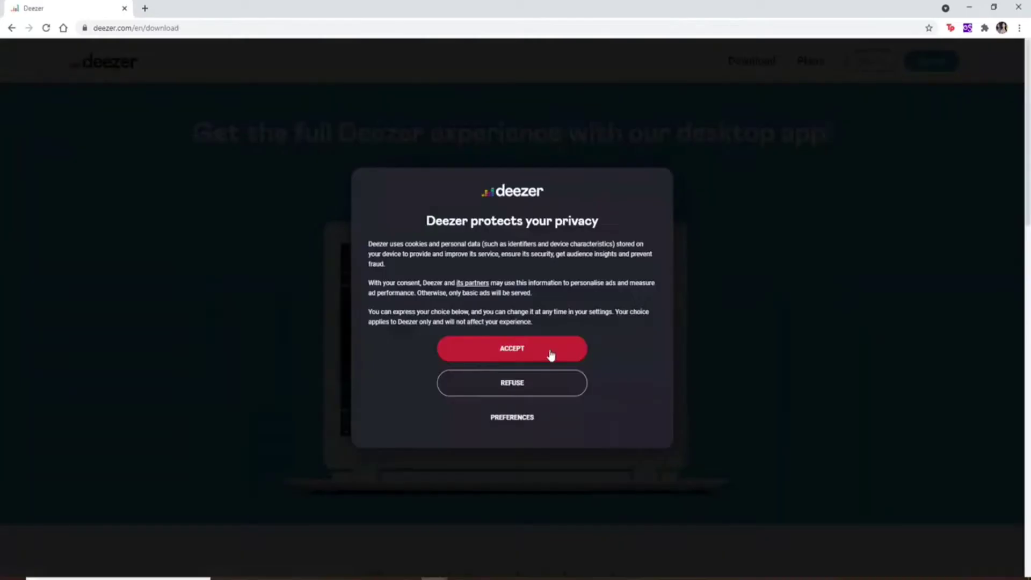
left_click(516, 351)
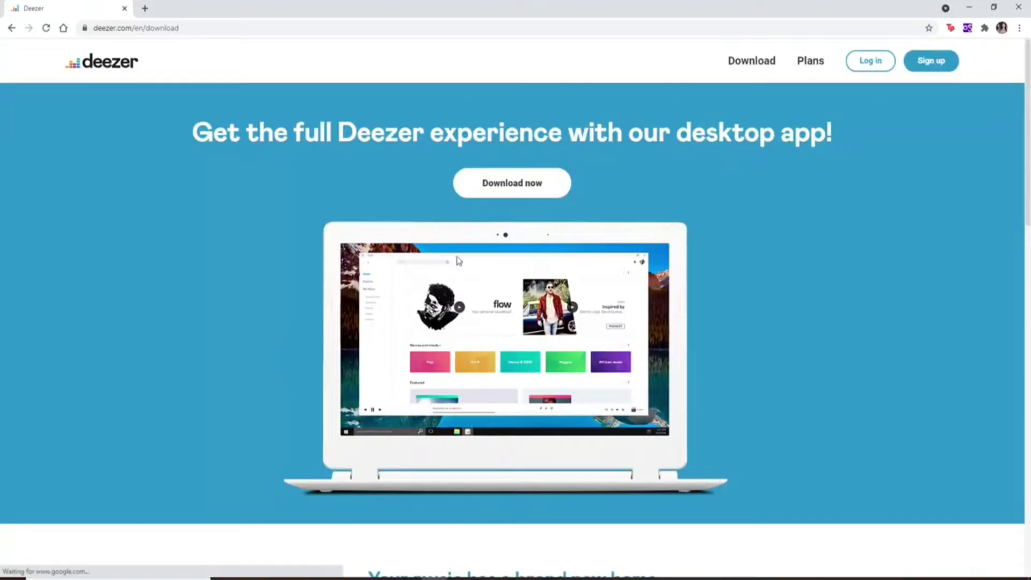
left_click(523, 188)
Get Deezer Music from Microsoft Store and launch the installed app.
left_click(873, 218)
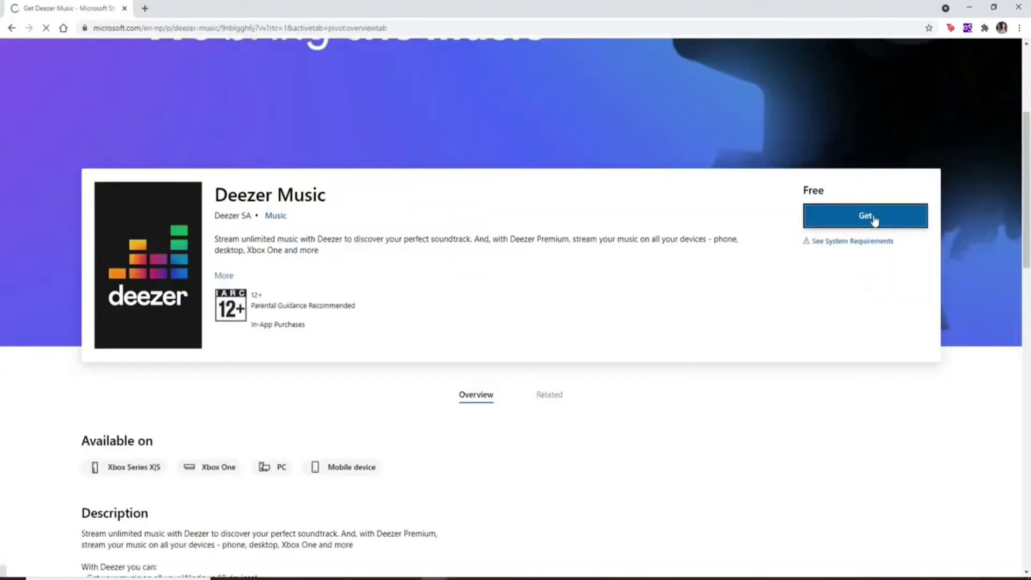
left_click(567, 122)
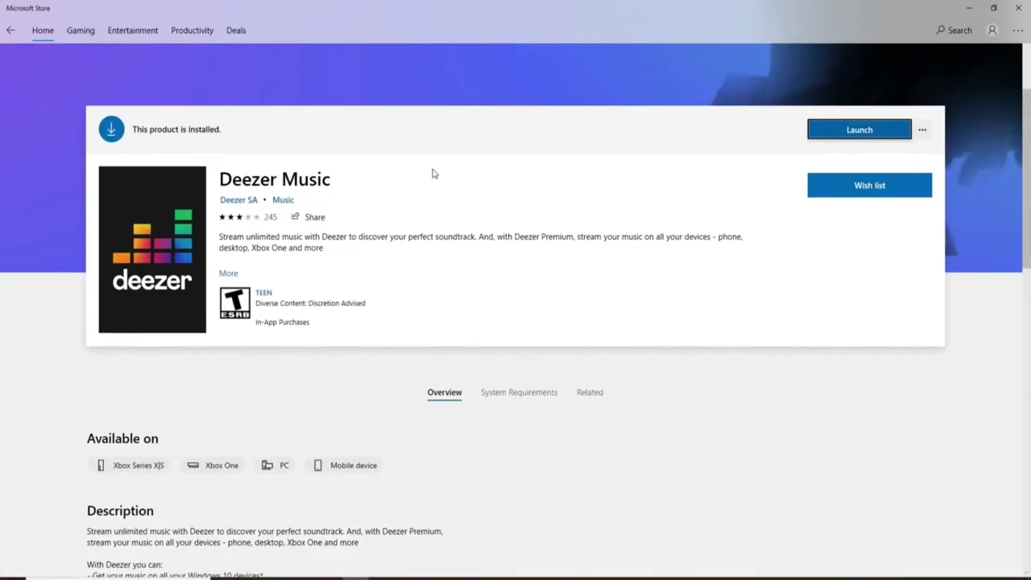
left_click(859, 131)
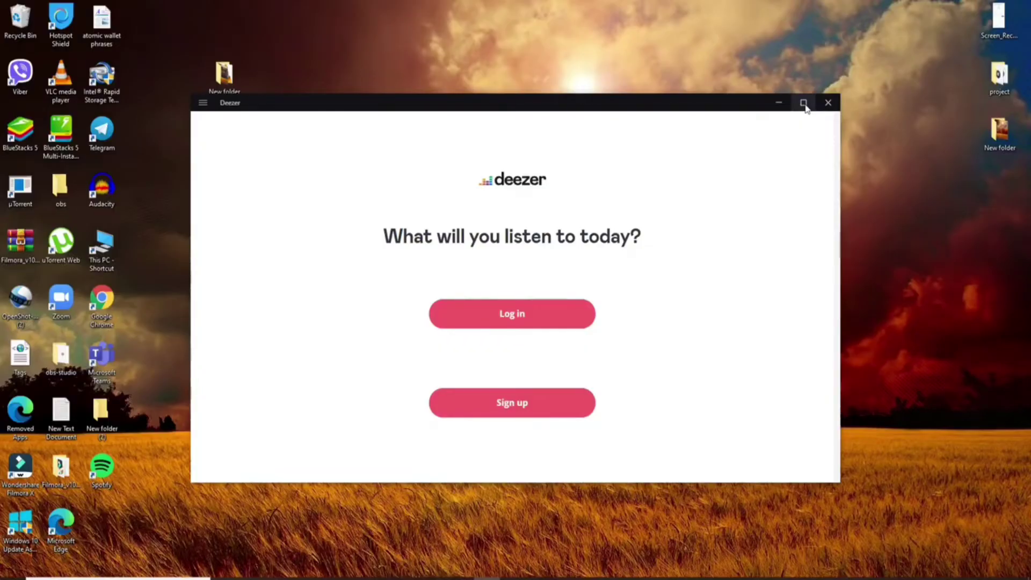
Maximize the Deezer window and choose Log in on the welcome screen.
left_click(803, 104)
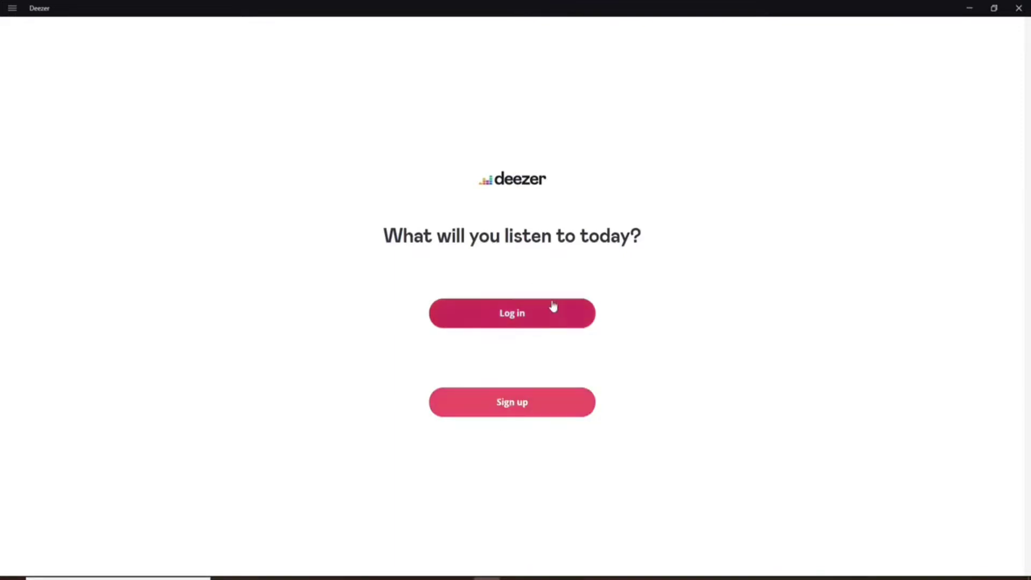
left_click(528, 317)
Select the Email address field, then move to the Password field on Deezer's login page.
left_click(325, 219)
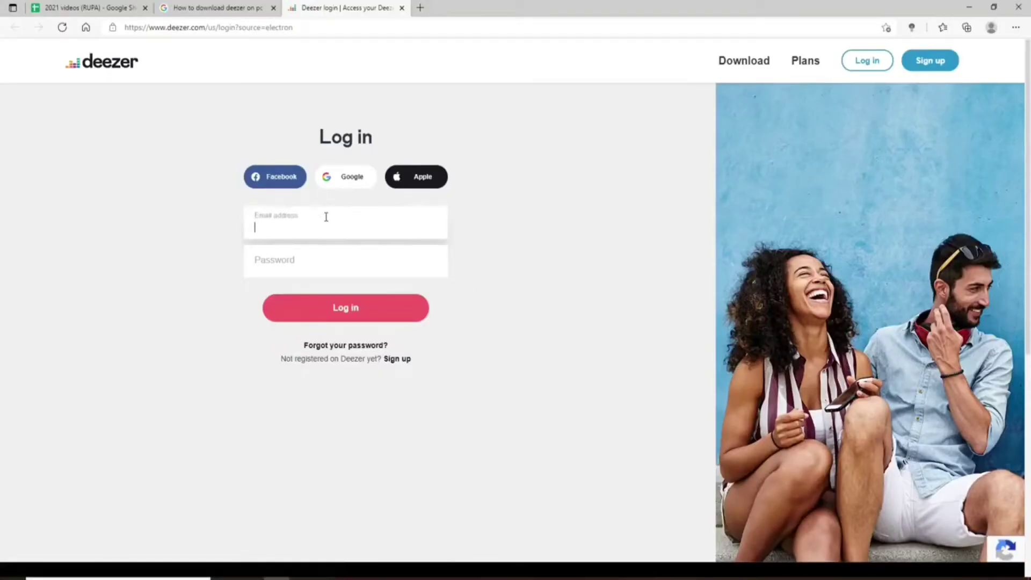
left_click(329, 272)
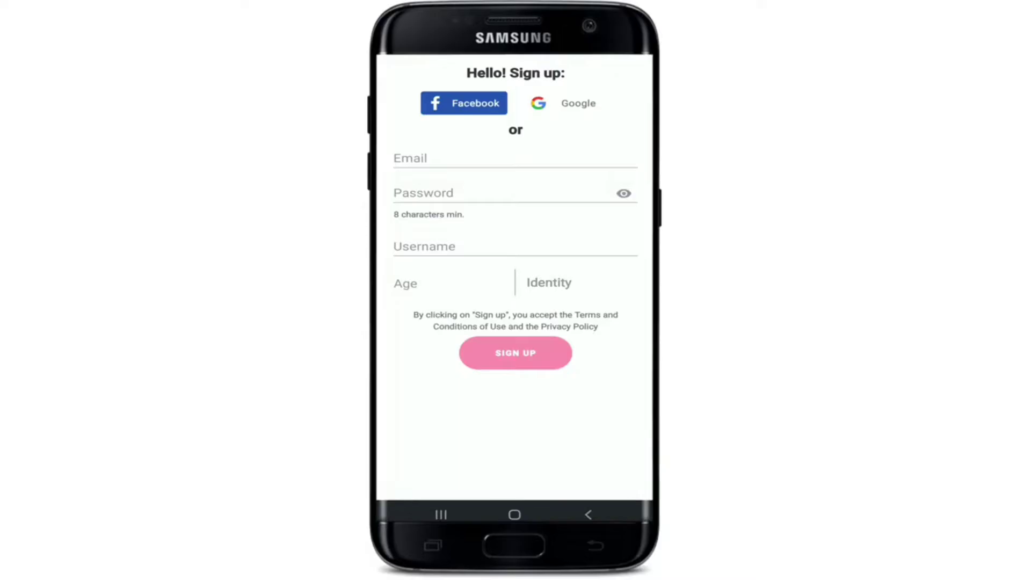
Enter the account e-mail and paste the password into the sign-up form.
left_click(395, 158)
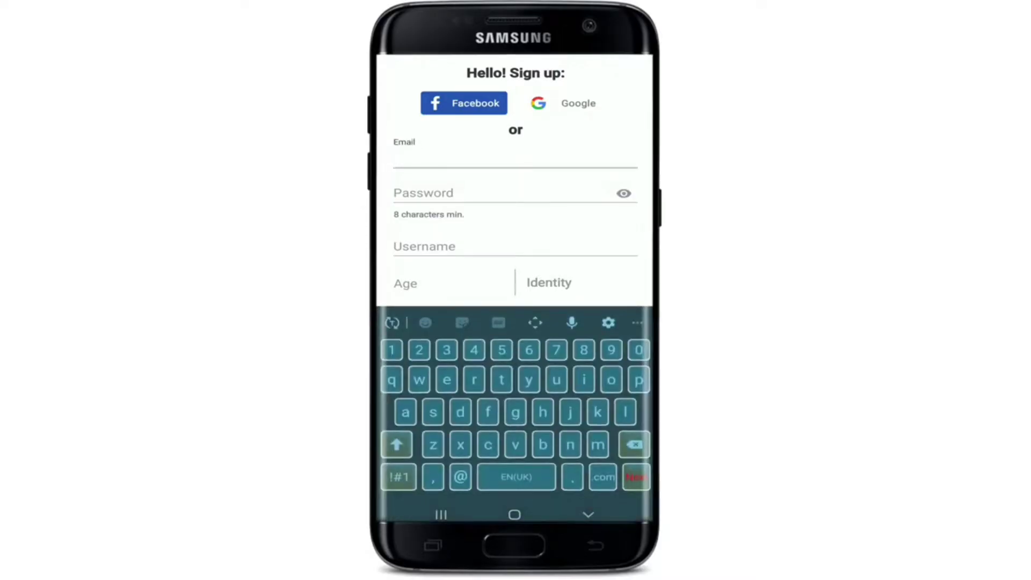
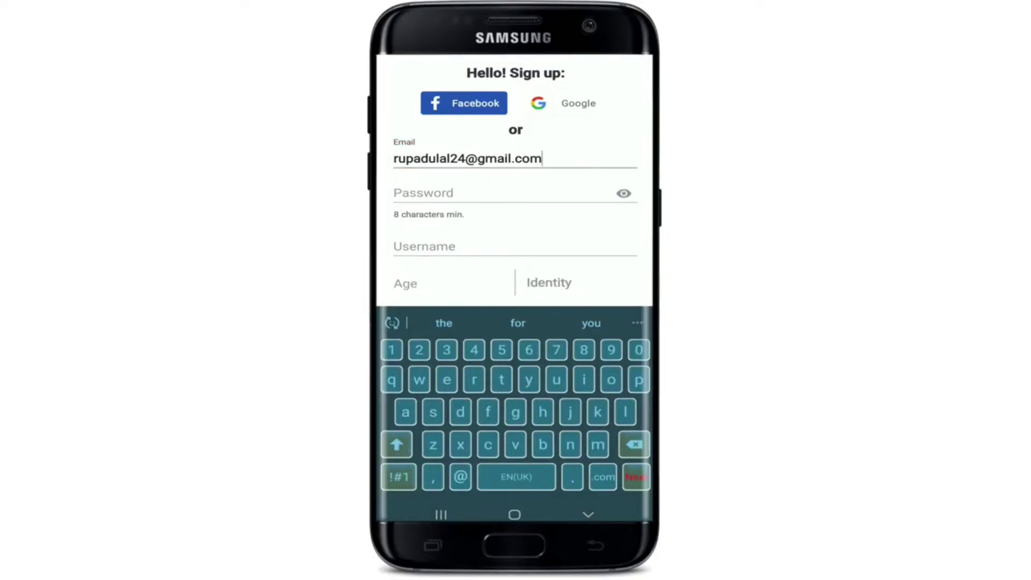
left_click(408, 193)
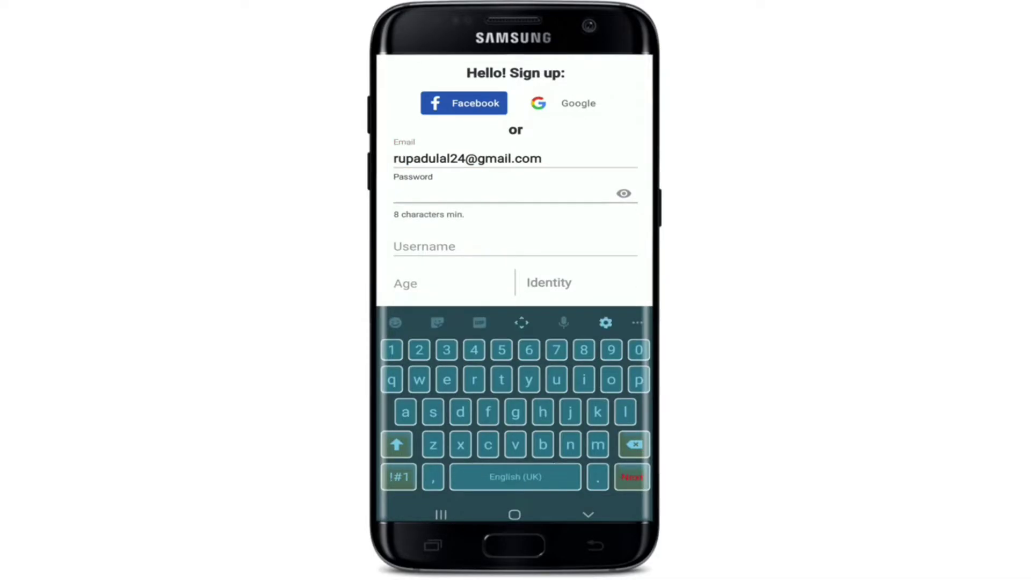
key("ctrl+v")
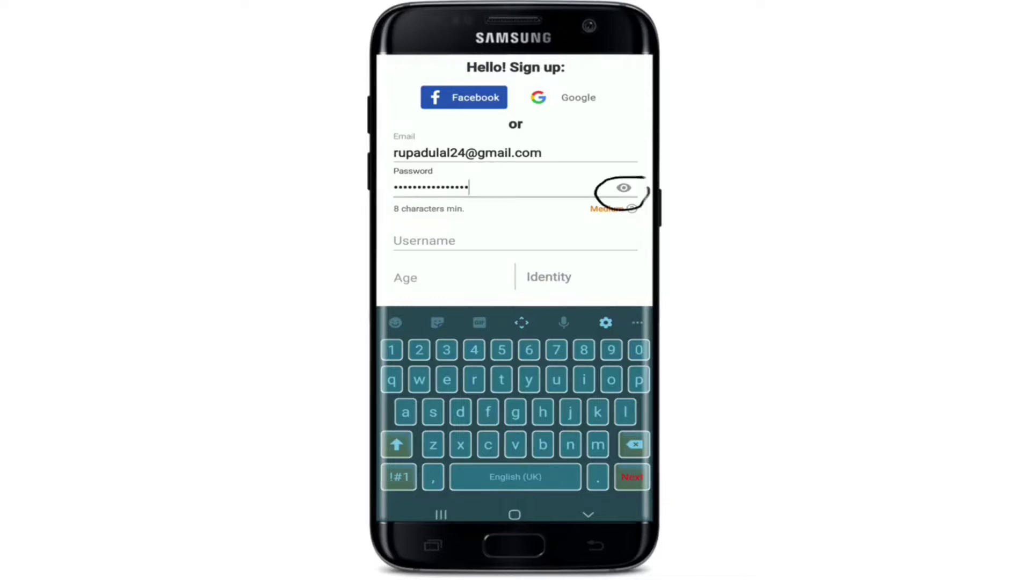
Fill in the username, age 28, and Female identity.
left_click(429, 241)
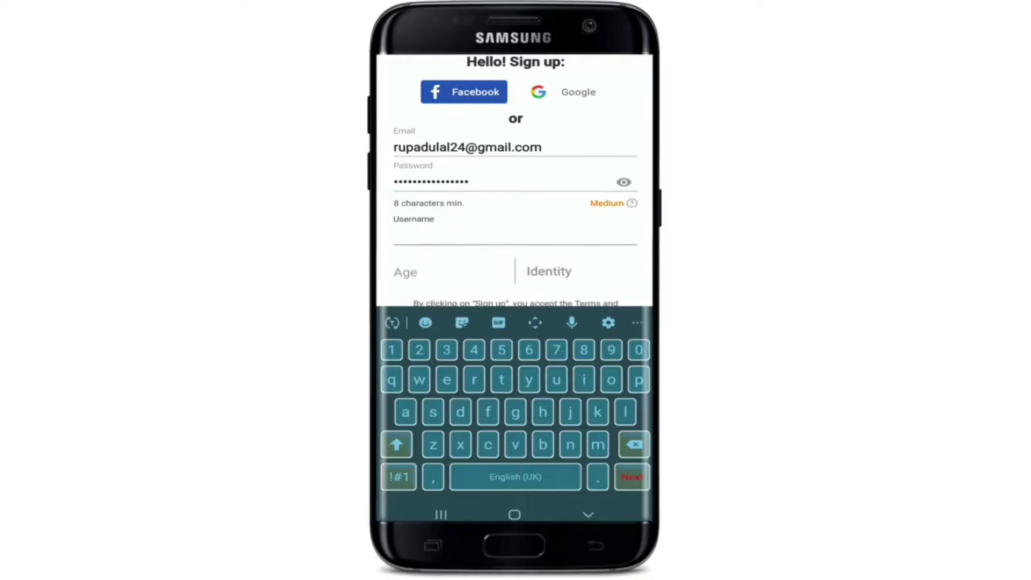
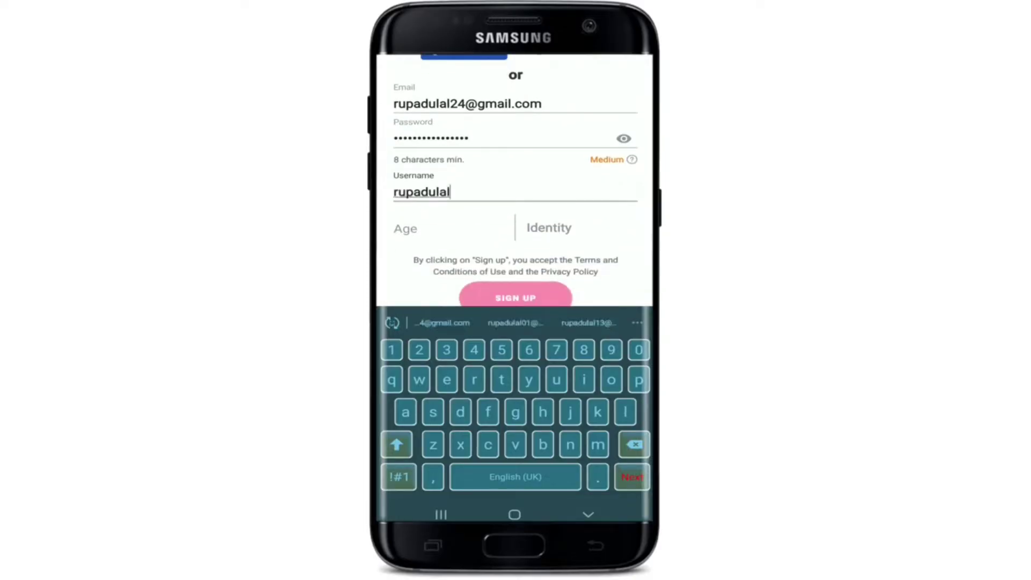
left_click(429, 228)
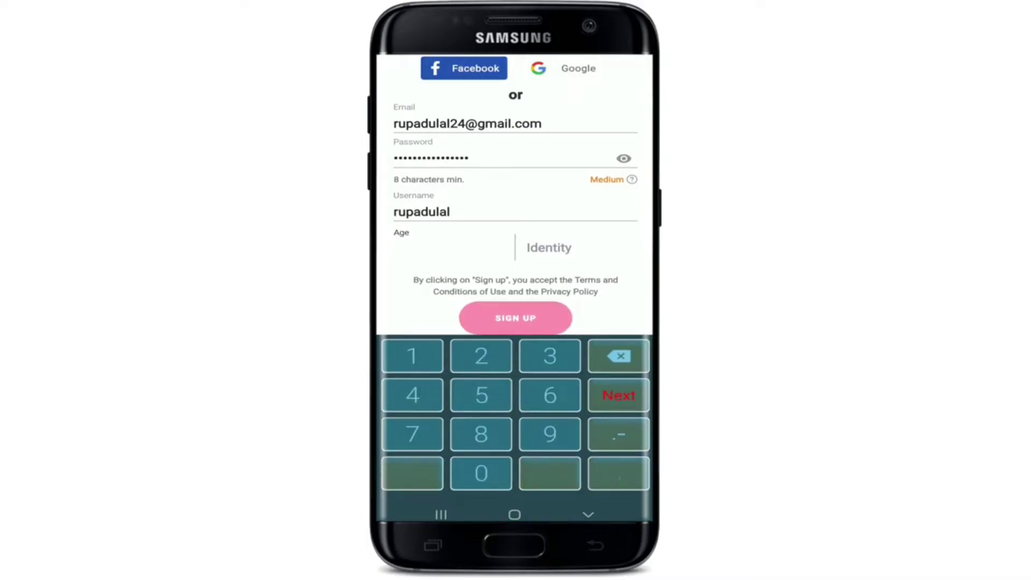
type("28")
key("Tab")
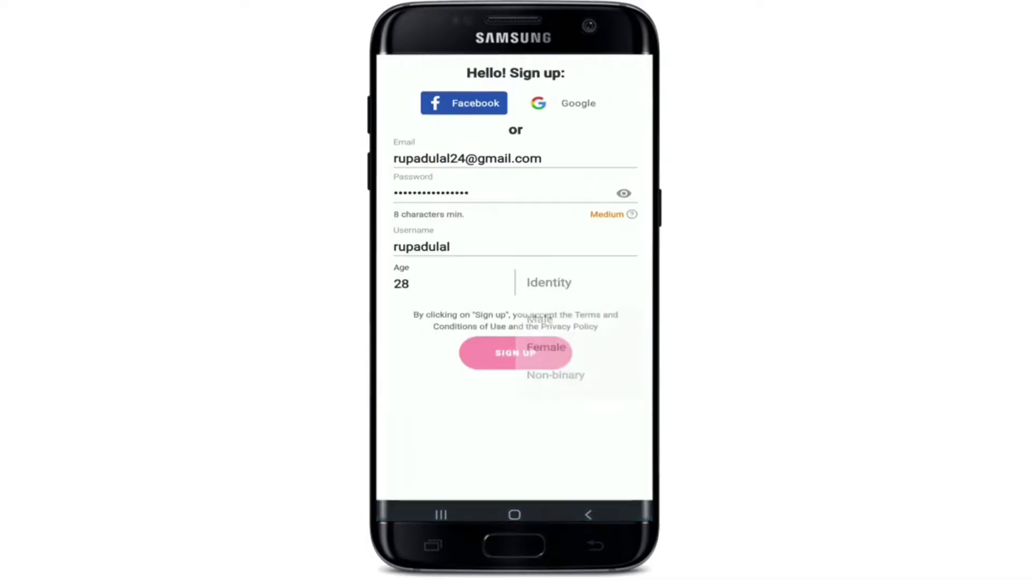
left_click(546, 338)
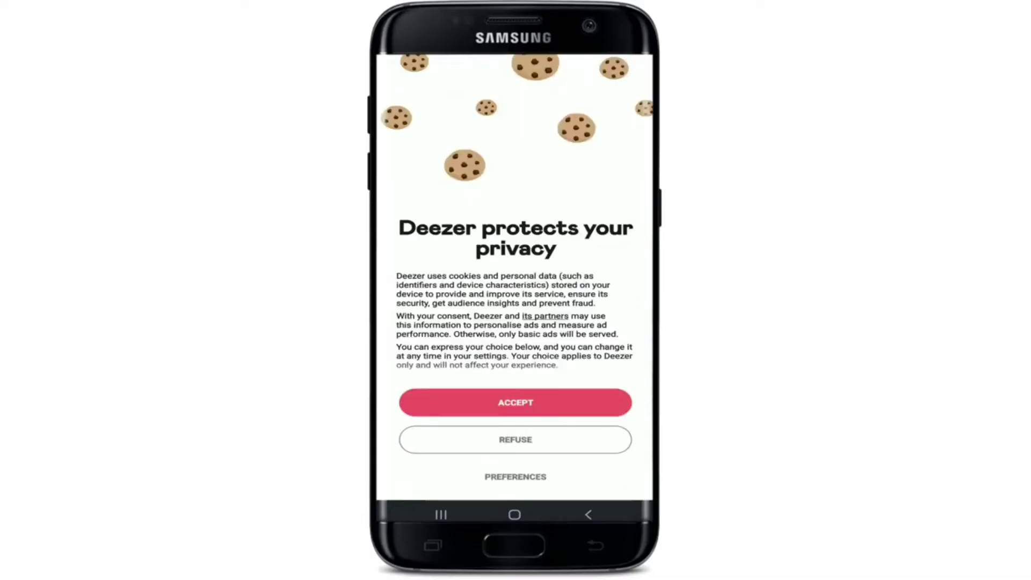
Accept the privacy notice and briefly try, then cancel, an artist search.
left_click(514, 402)
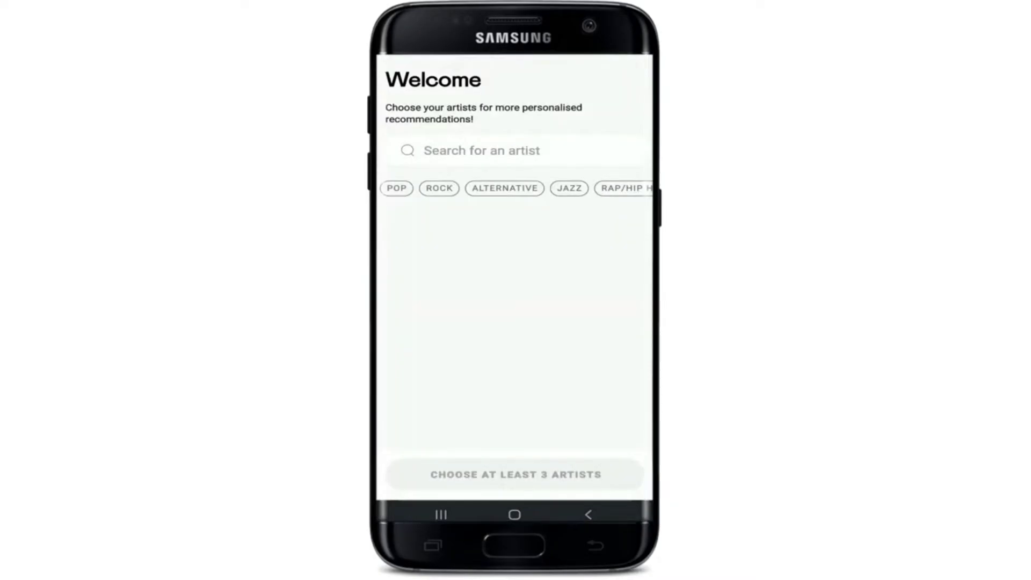
left_click(482, 150)
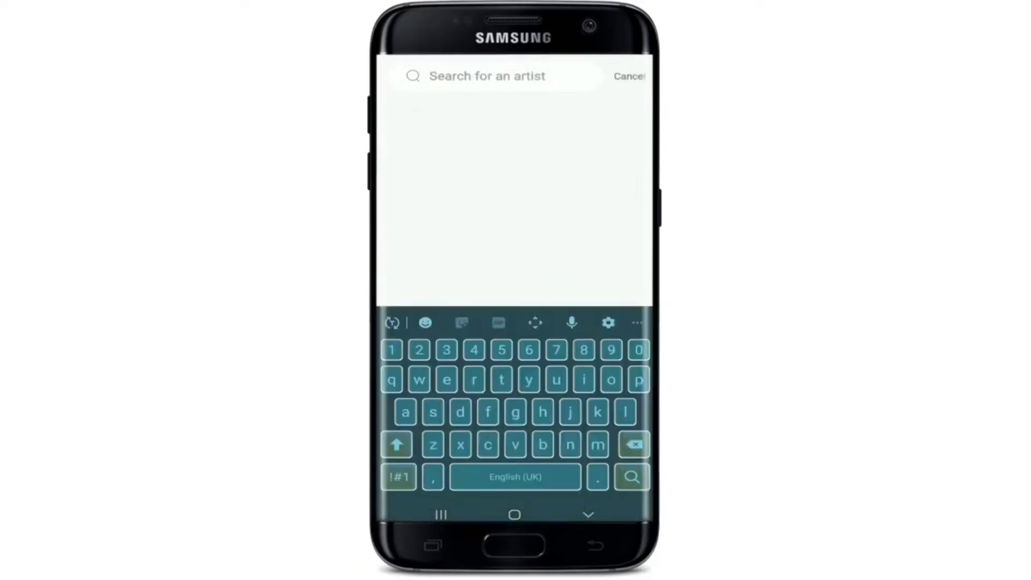
left_click(629, 76)
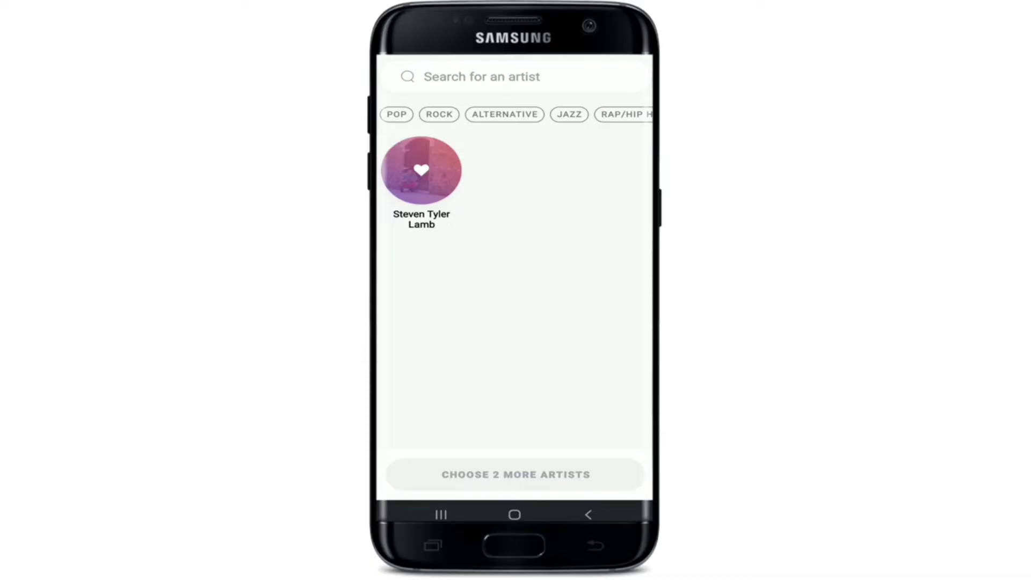
left_click(482, 76)
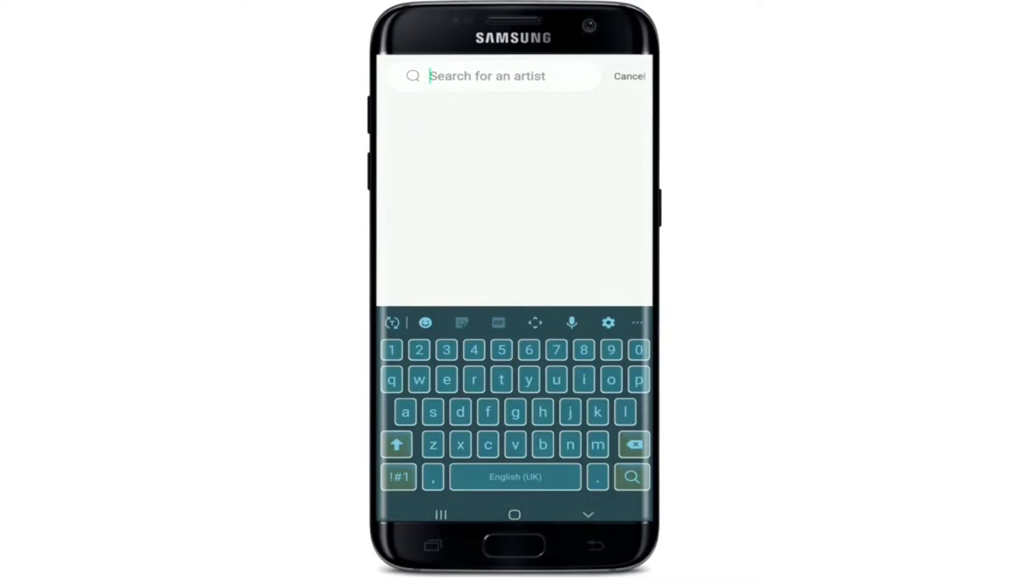
key("Escape")
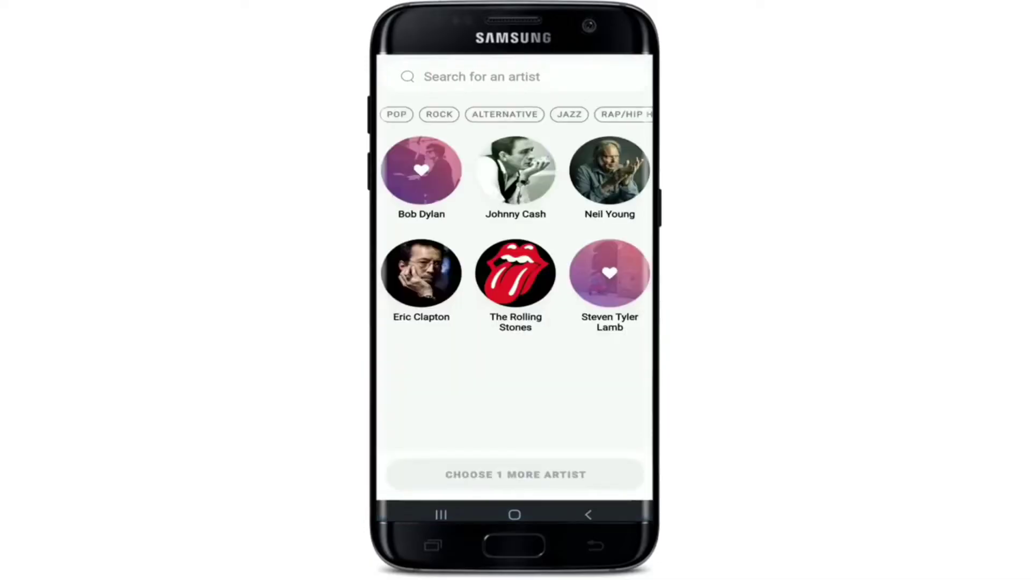
Heart The Rolling Stones, The Doors, Led Zeppelin and Pink Floyd, then continue.
left_click(515, 272)
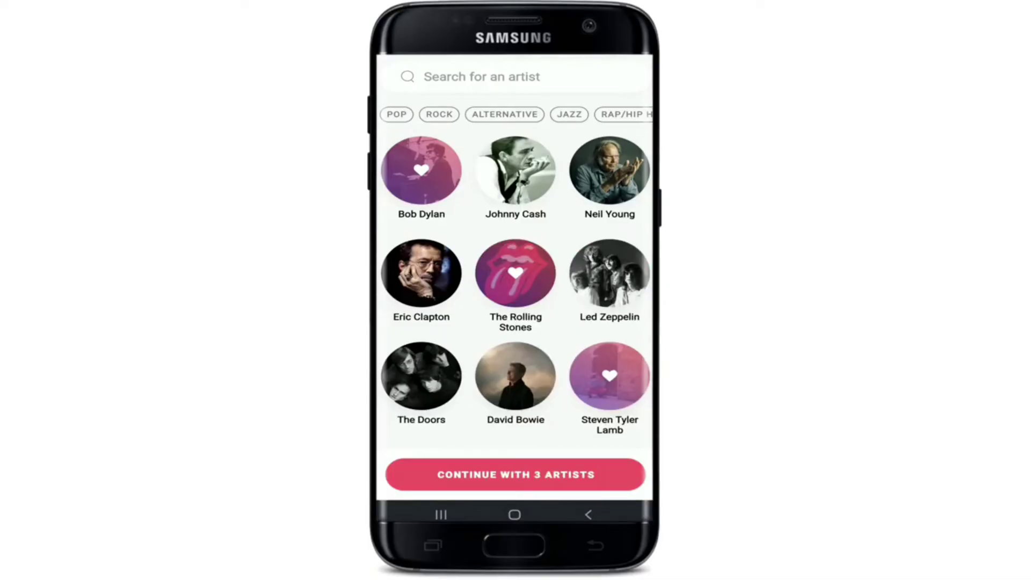
left_click(422, 376)
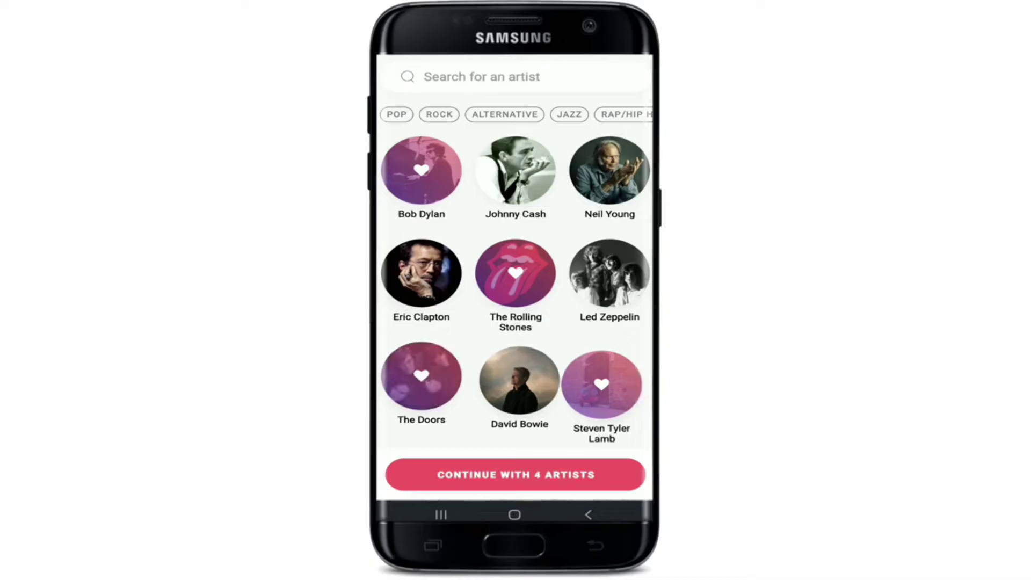
left_click(609, 273)
scroll(515, 290, "down", 3)
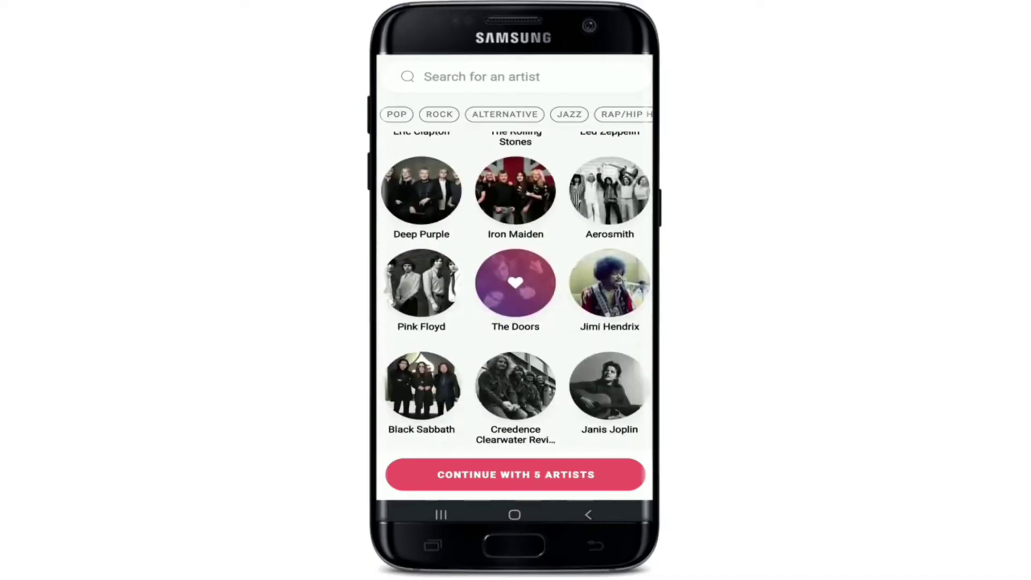
left_click(422, 283)
left_click(516, 474)
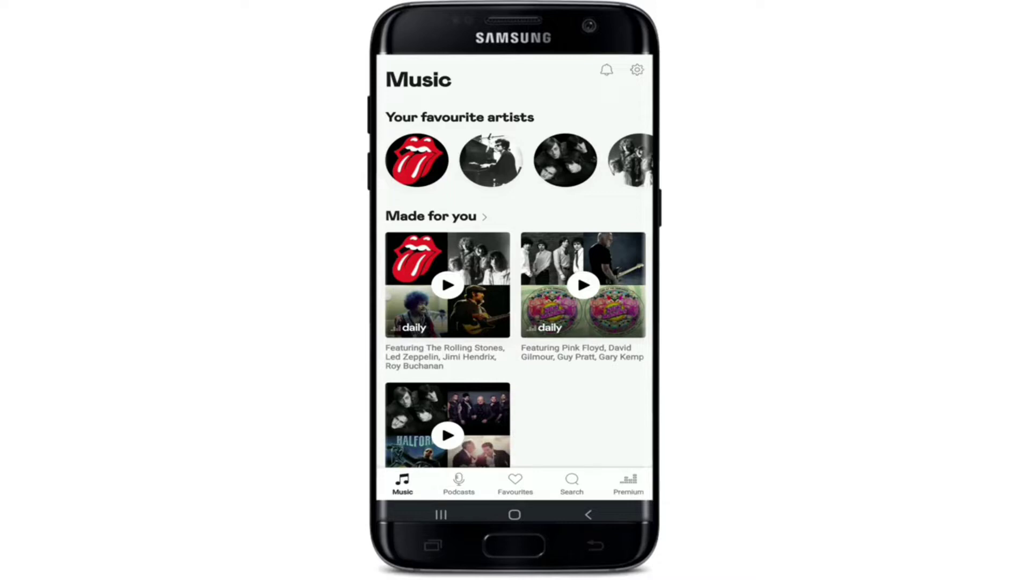
Open Deezer's settings, scroll through the list, and return to the phone's home screen.
scroll(515, 300, "down", 10)
scroll(515, 300, "up", 10)
left_click(636, 69)
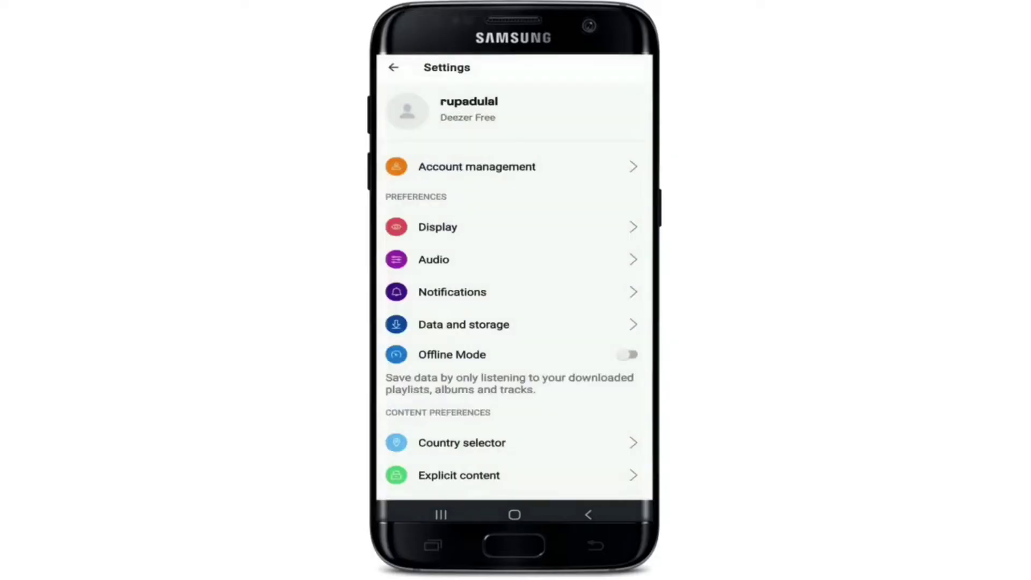
scroll(515, 280, "down", 5)
scroll(514, 279, "up", 5)
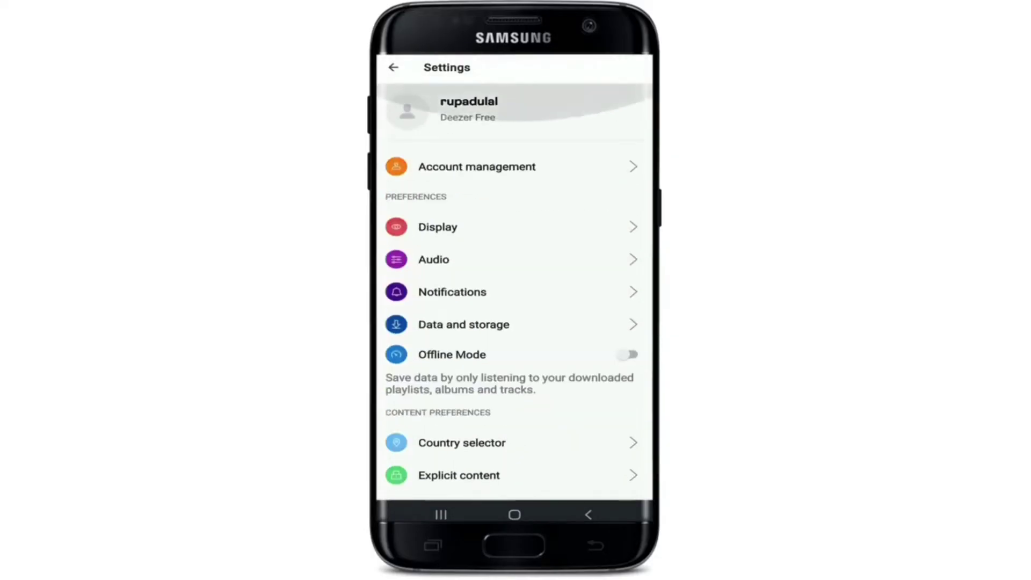
scroll(514, 279, "down", 5)
scroll(514, 279, "up", 4)
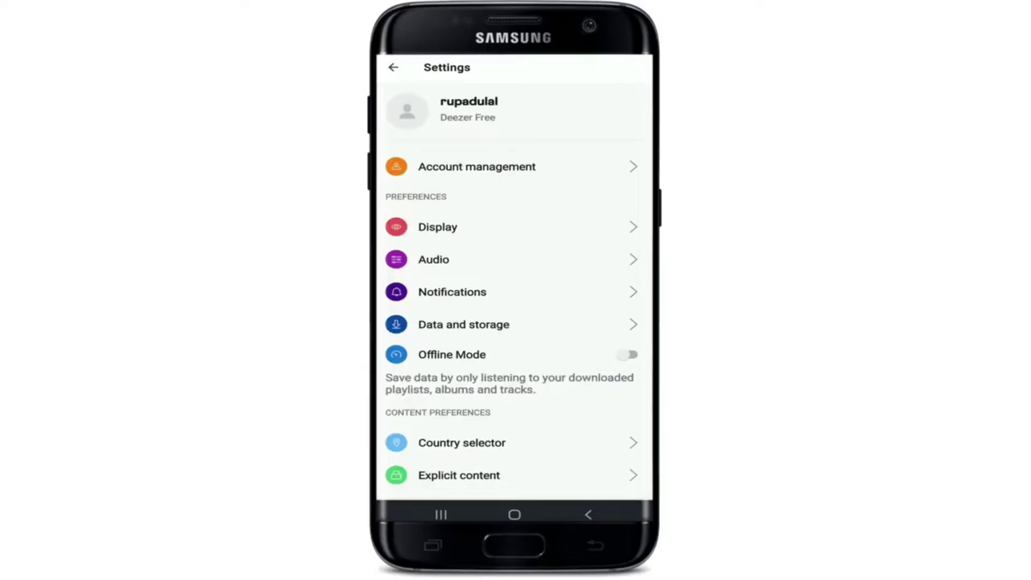
scroll(515, 279, "down", 5)
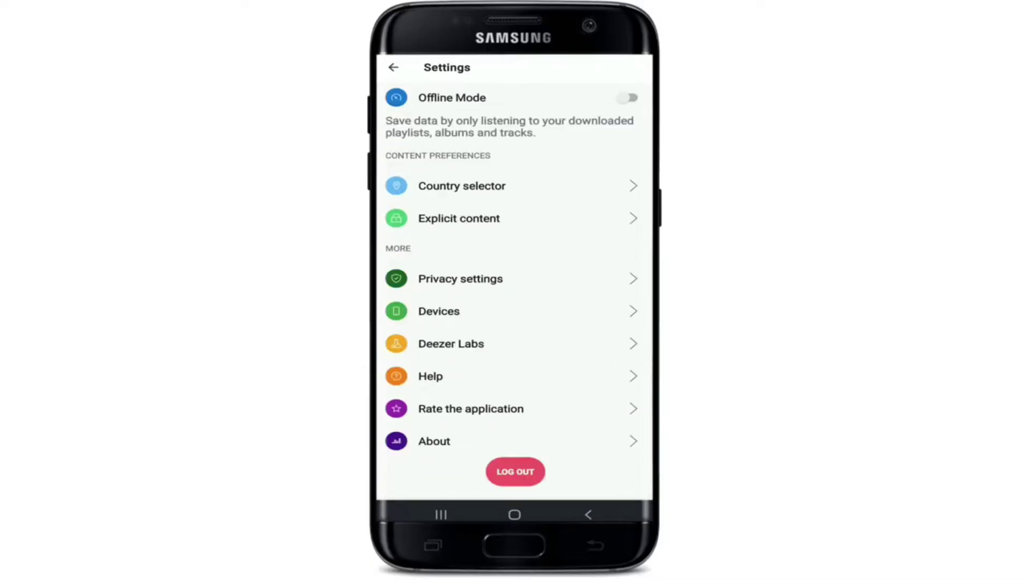
left_click(514, 515)
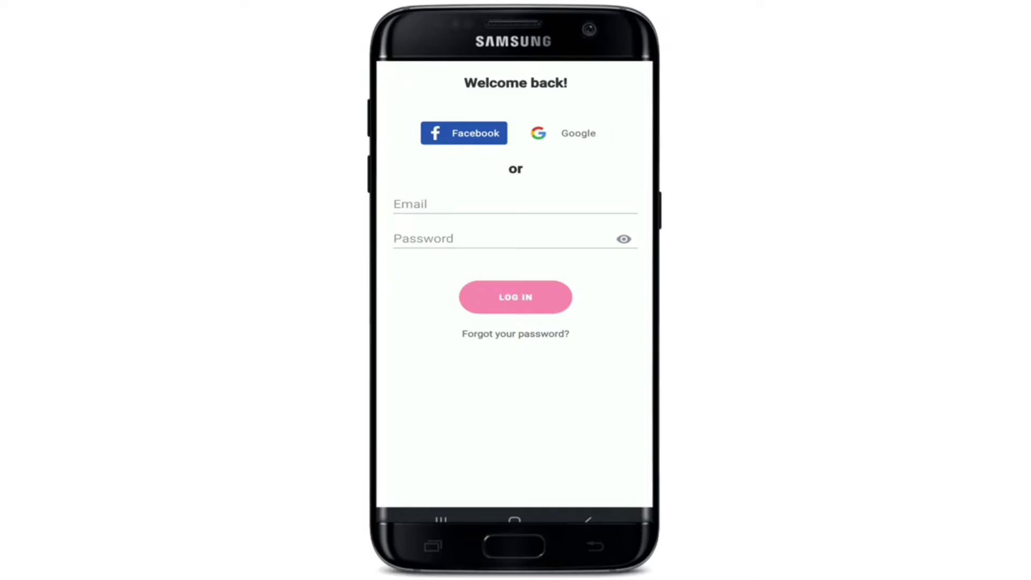
Fill in the suggested account e-mail and paste the password on the phone login screen.
left_click(483, 204)
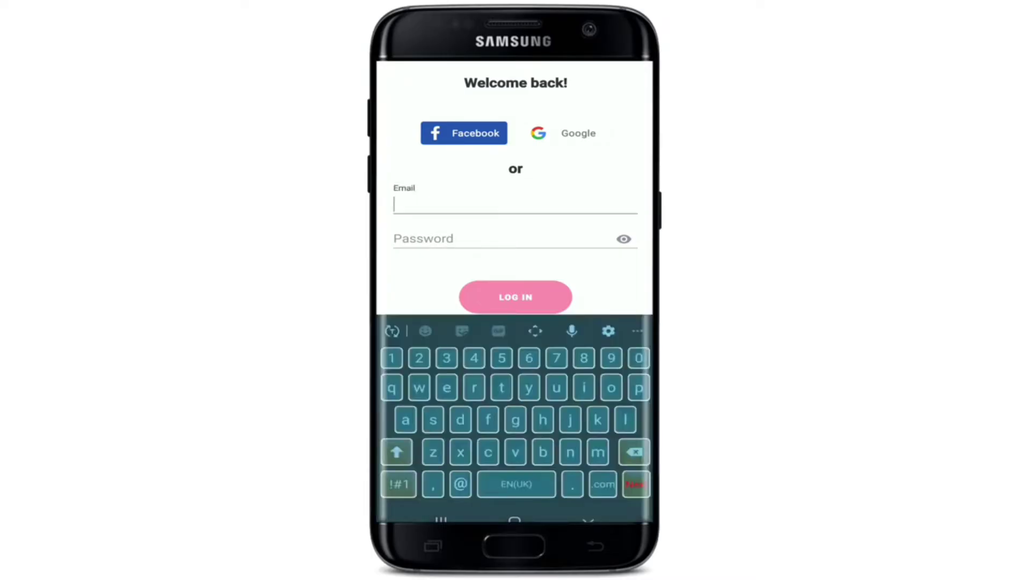
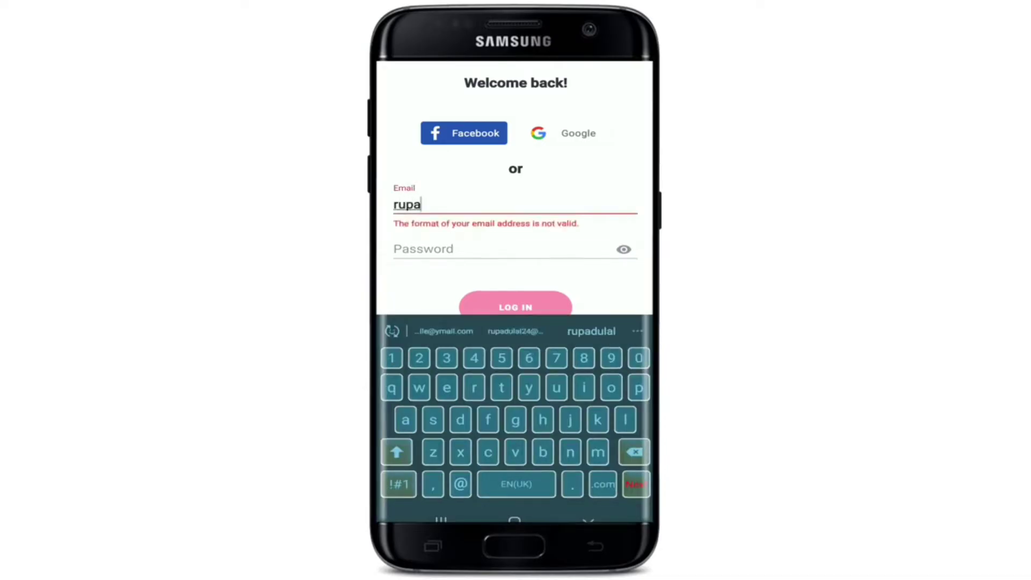
left_click(514, 331)
left_click(502, 238)
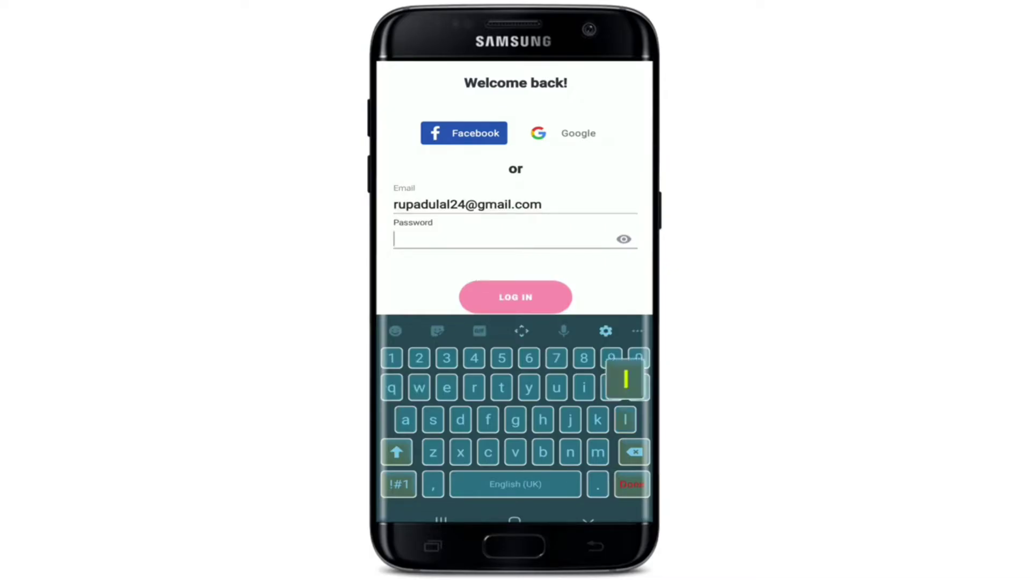
key("ctrl+v")
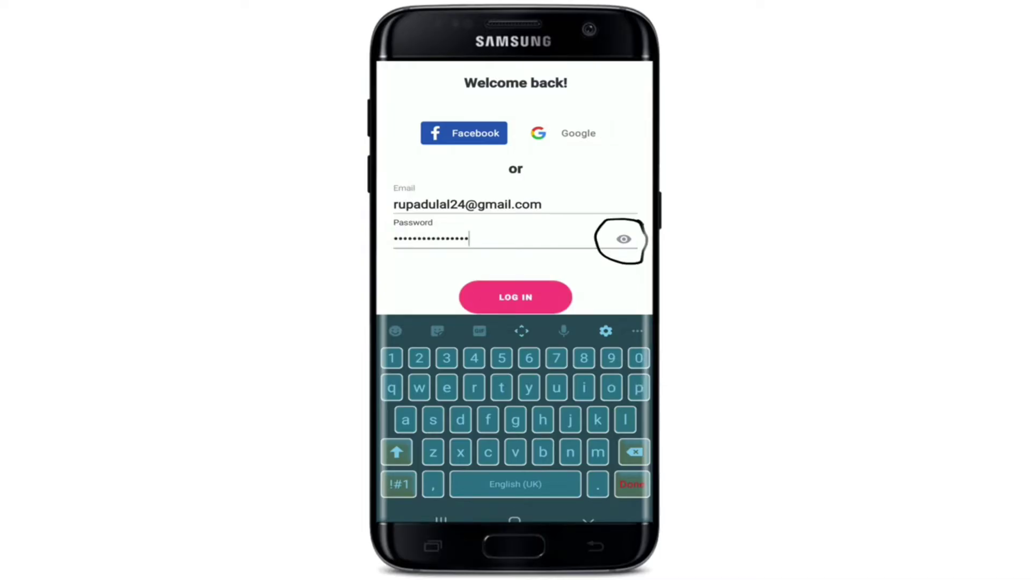
key("Escape")
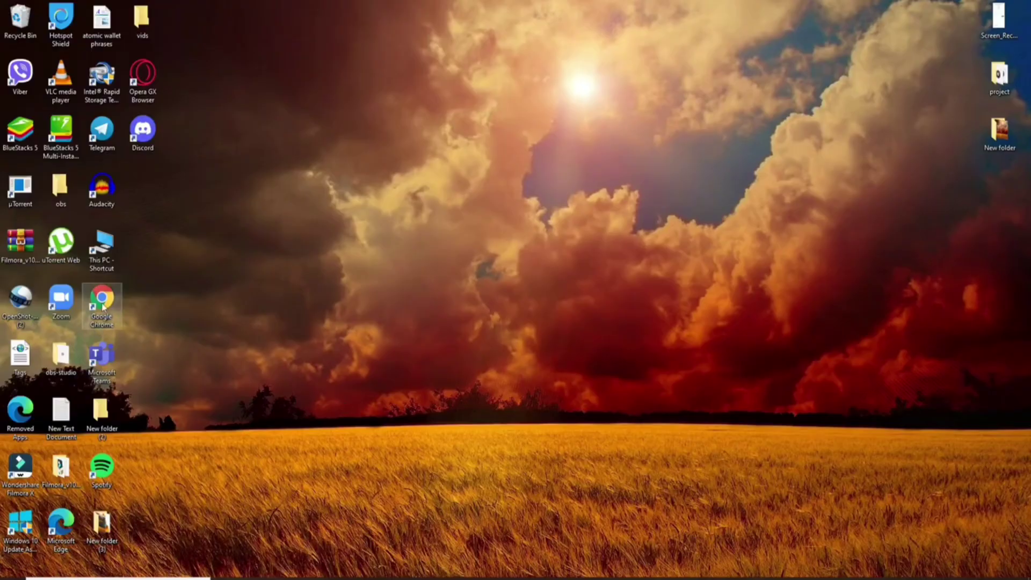
Launch Chrome on the desktop and go to deezer.com.
double_click(101, 300)
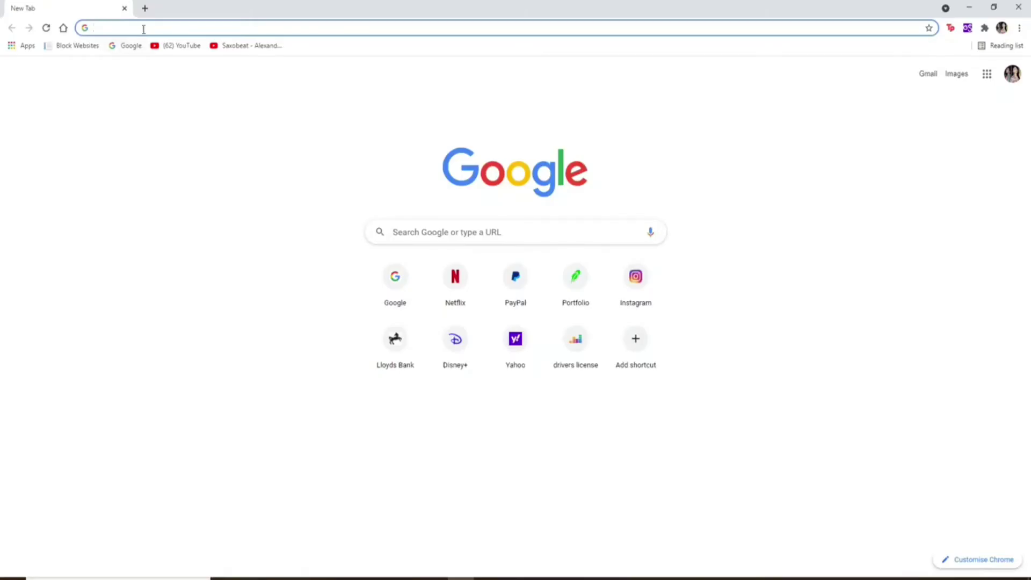
type("deezer")
key("Return")
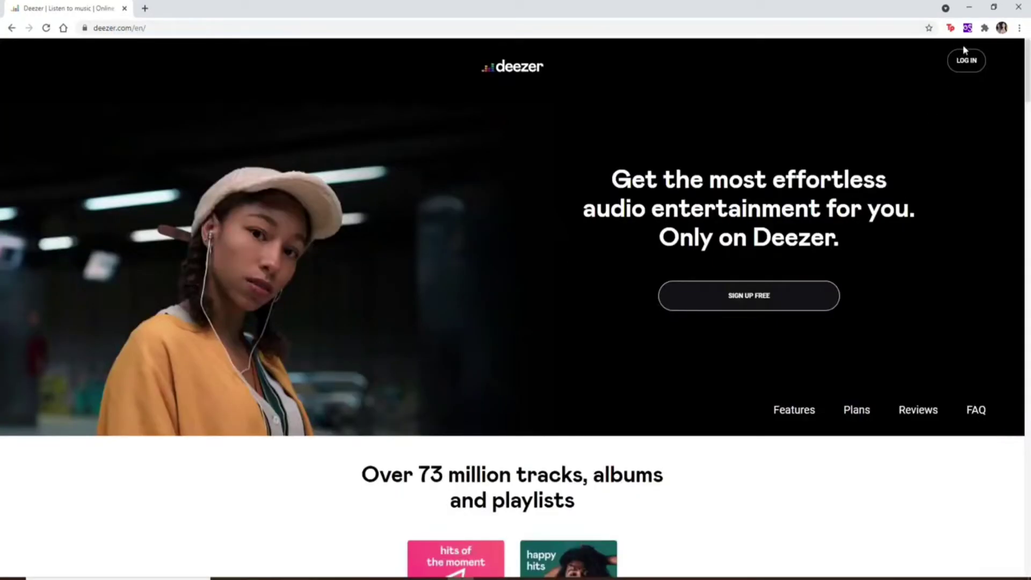
Open Deezer's login page and autofill the saved account e-mail.
left_click(967, 64)
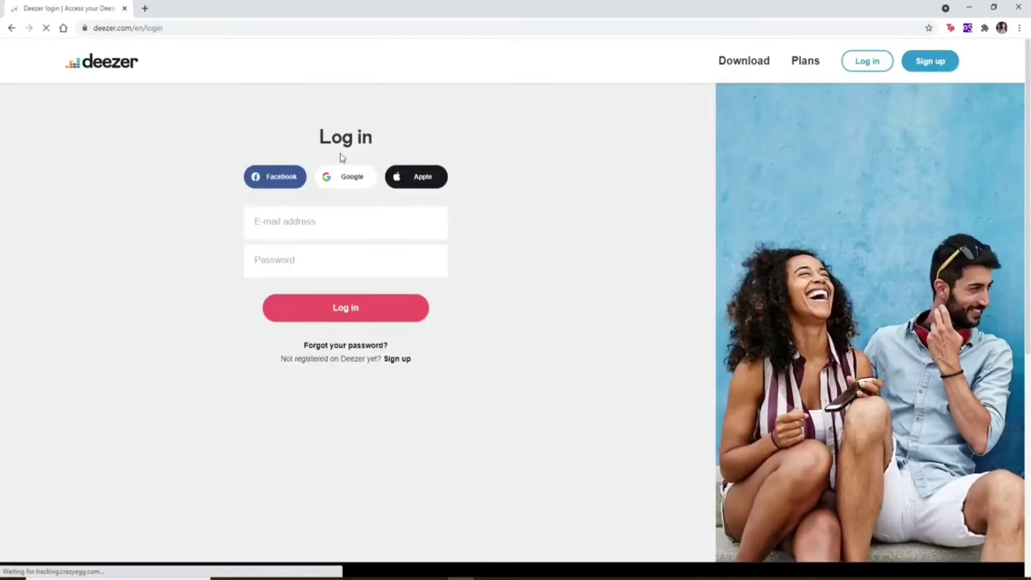
left_click(304, 219)
key("Down")
key("Return")
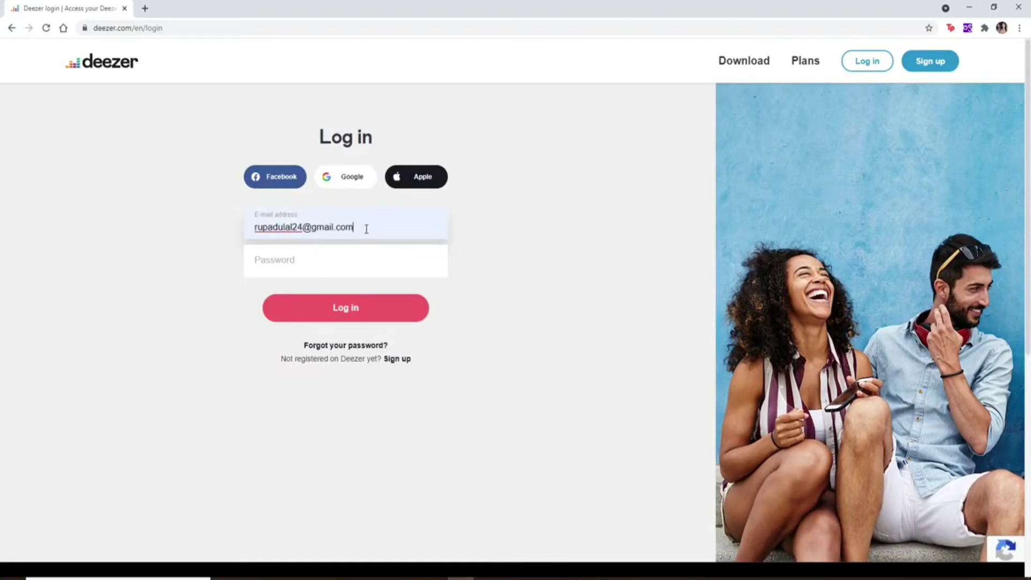
left_click(369, 260)
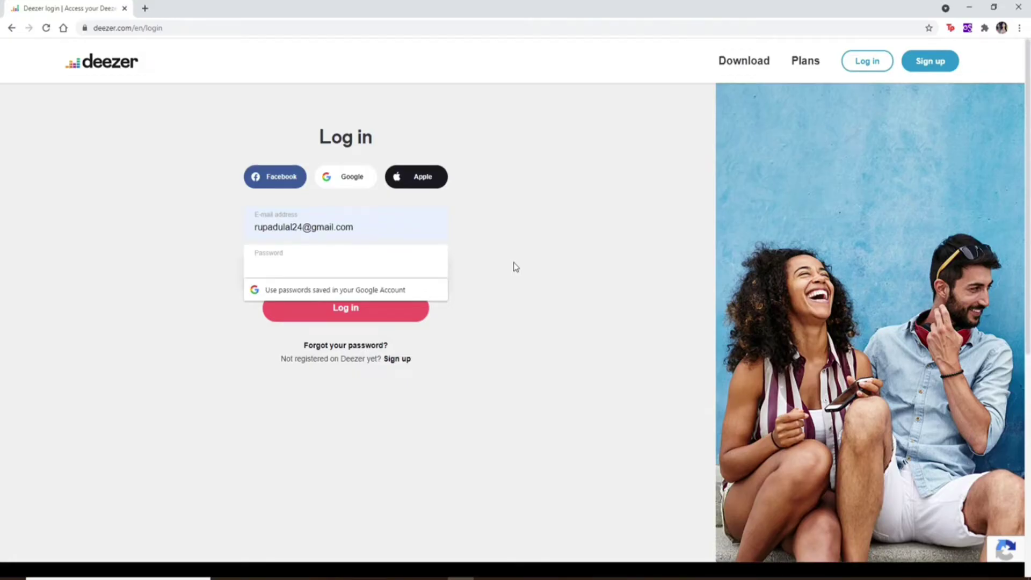
left_click(514, 266)
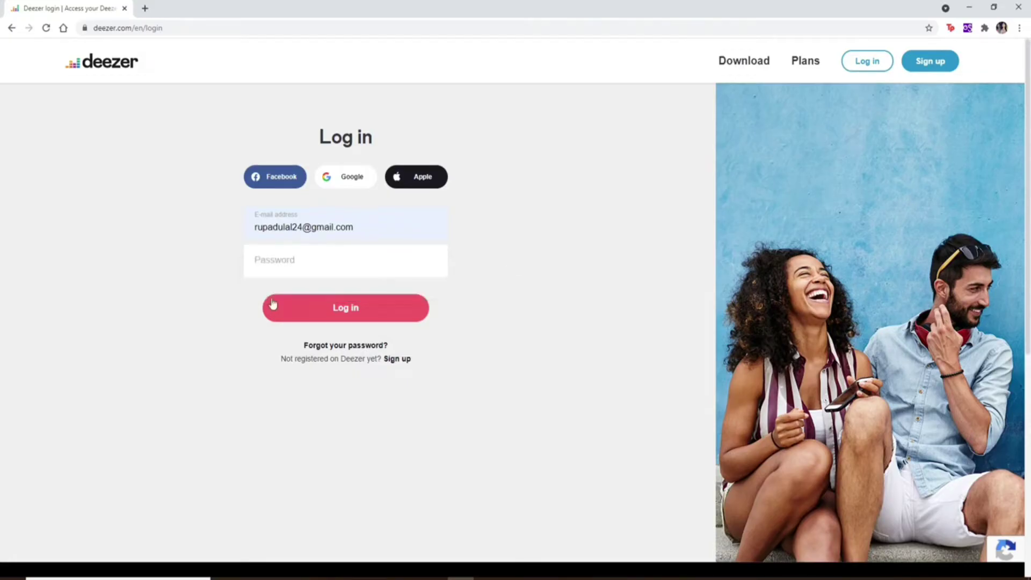
Request a password-reset link for the account e-mail and open a new tab.
left_click(347, 347)
left_click(465, 320)
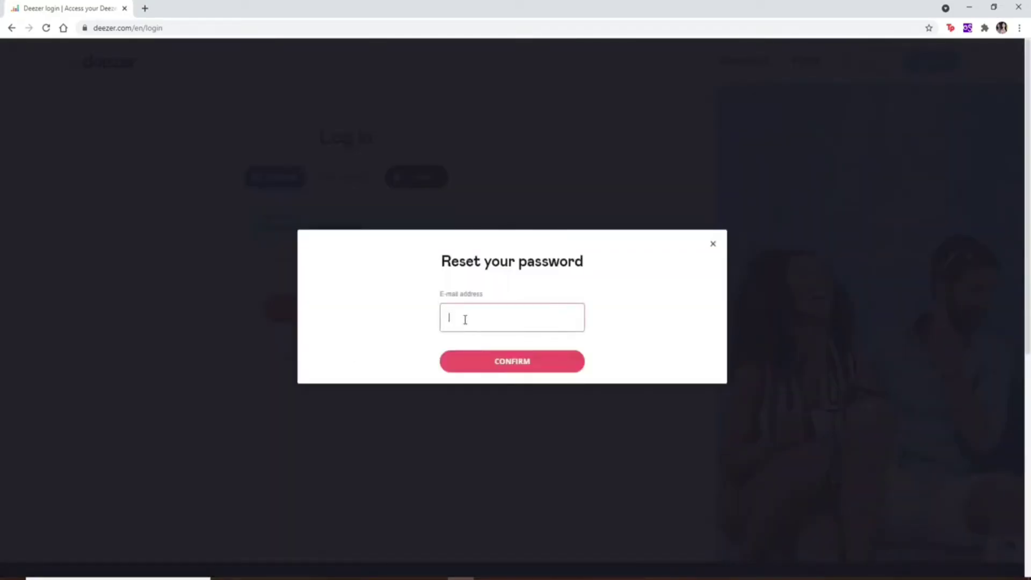
key("ctrl+v")
left_click(525, 365)
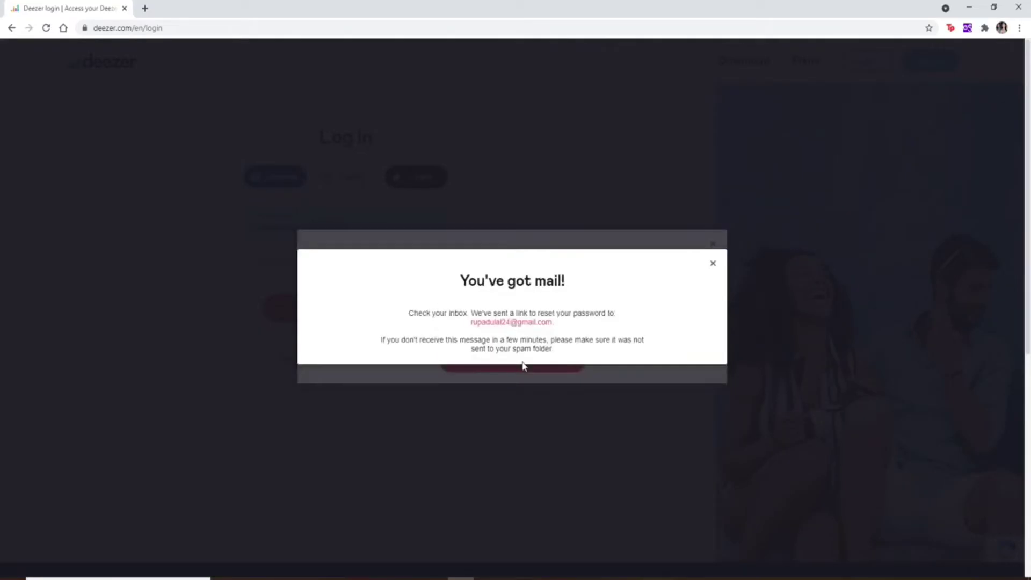
left_click(145, 10)
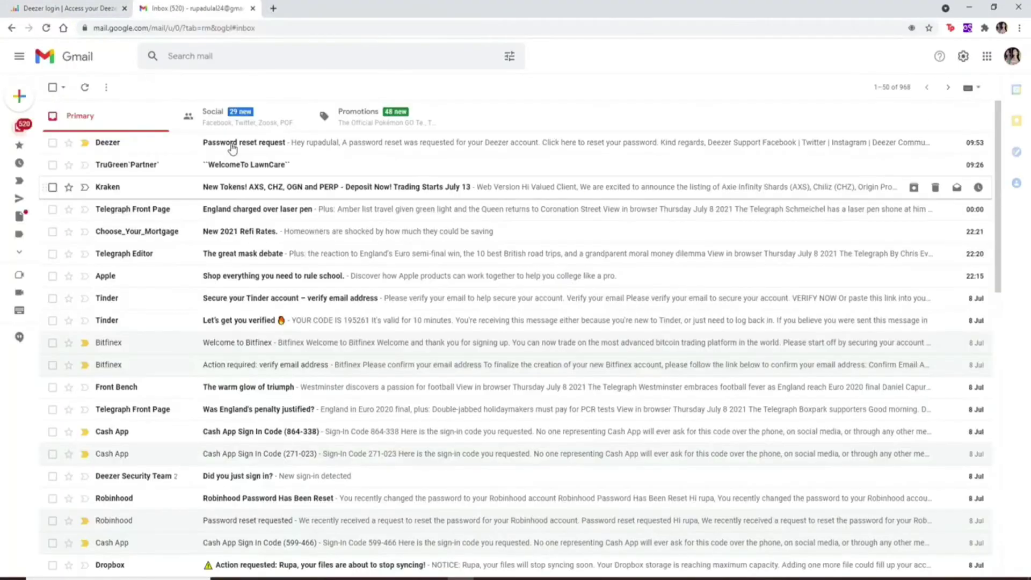
Follow the link in the Deezer password reset email and set a new password, entered twice.
left_click(247, 147)
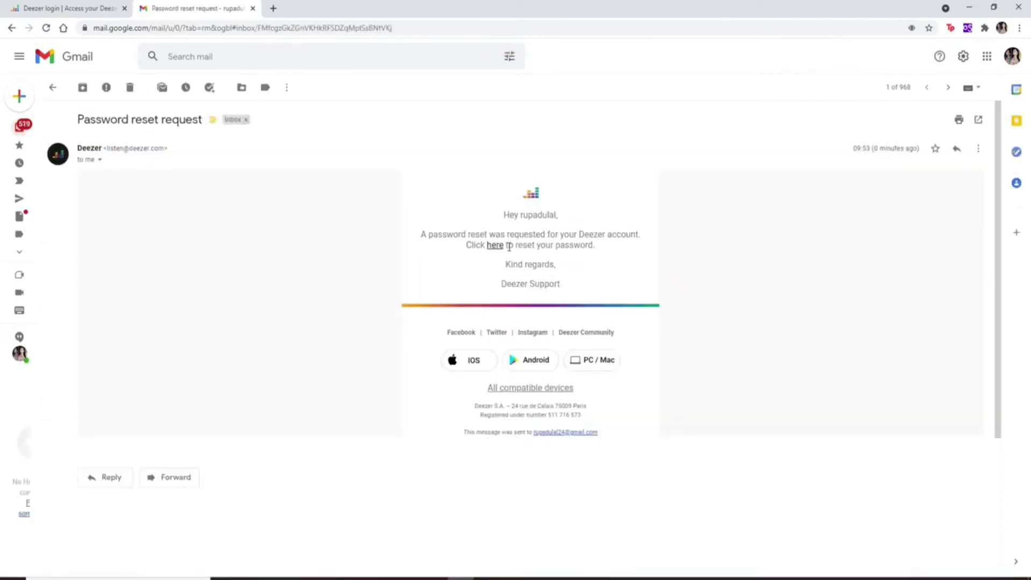
left_click(495, 247)
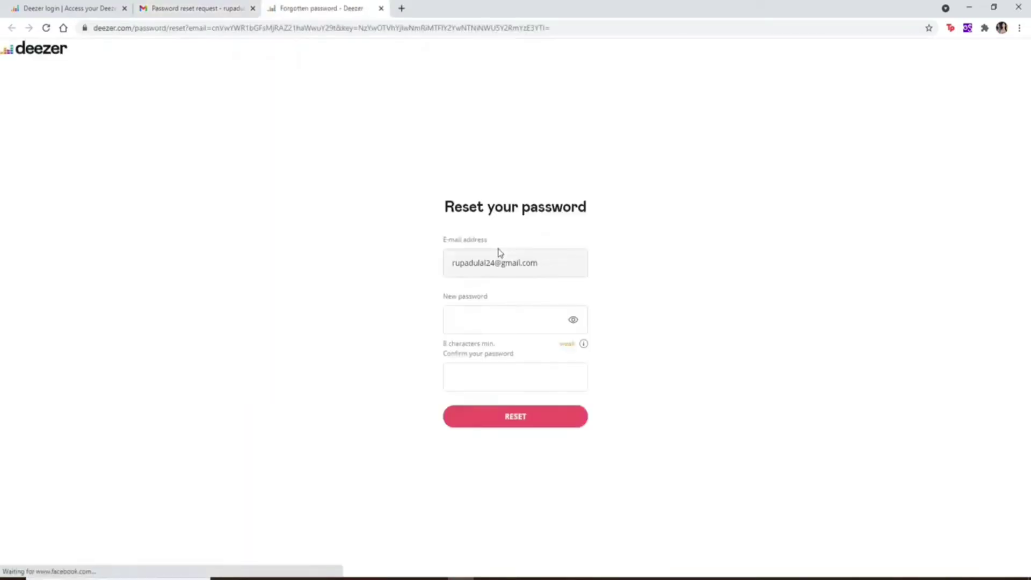
left_click(501, 322)
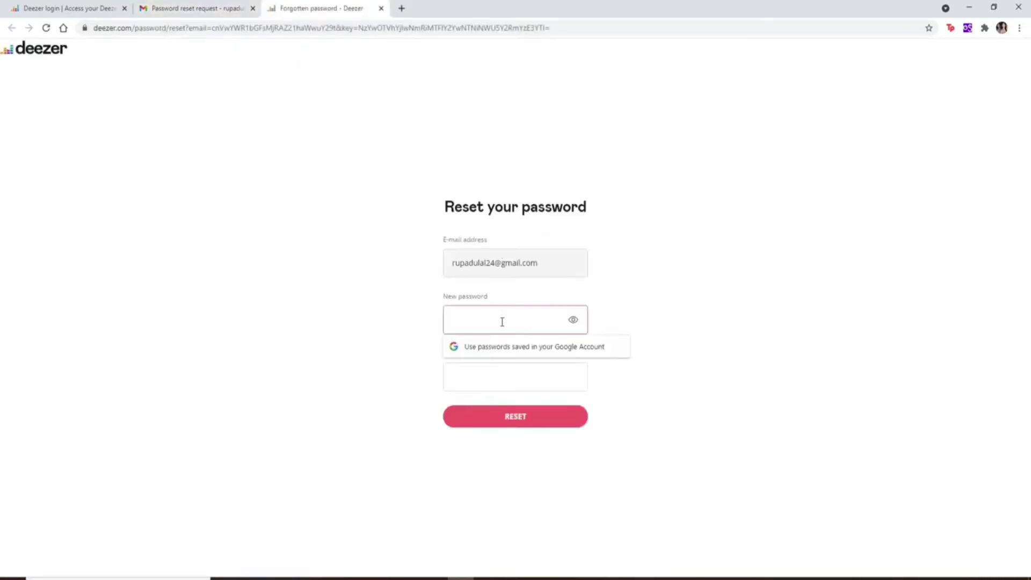
type("••••••••••••••••")
key("Tab")
left_click(514, 316)
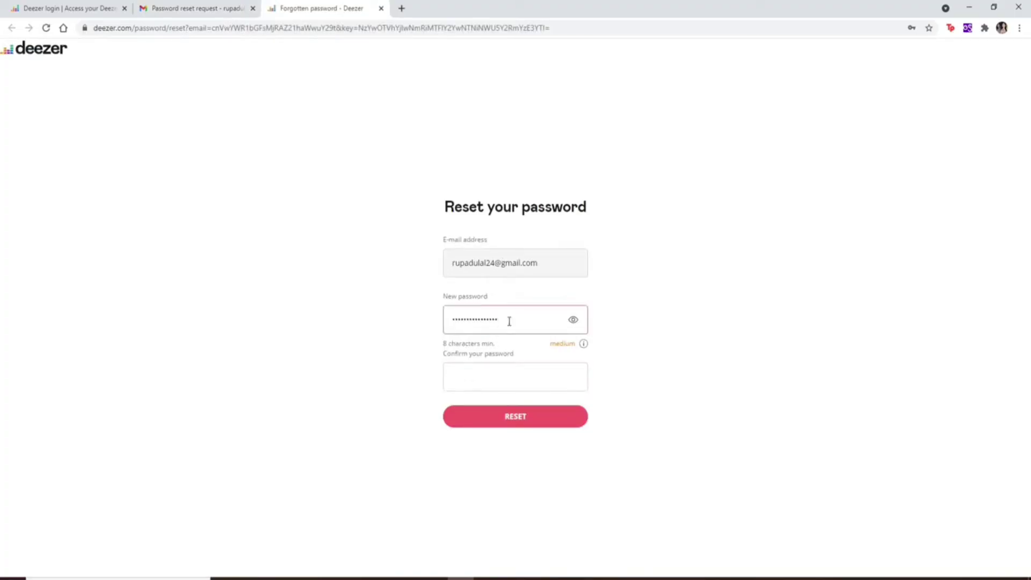
left_click(520, 366)
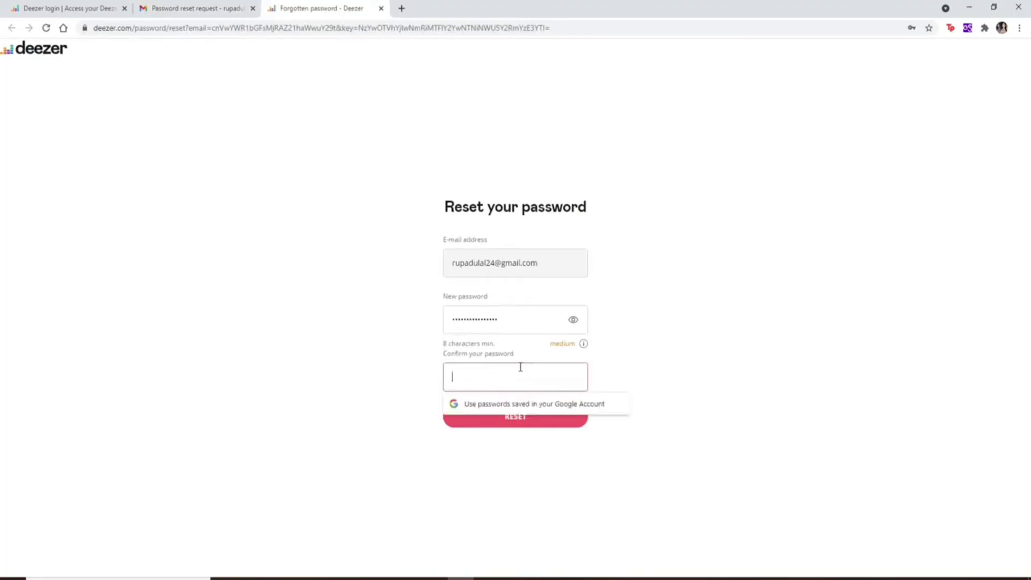
type("••••••••••")
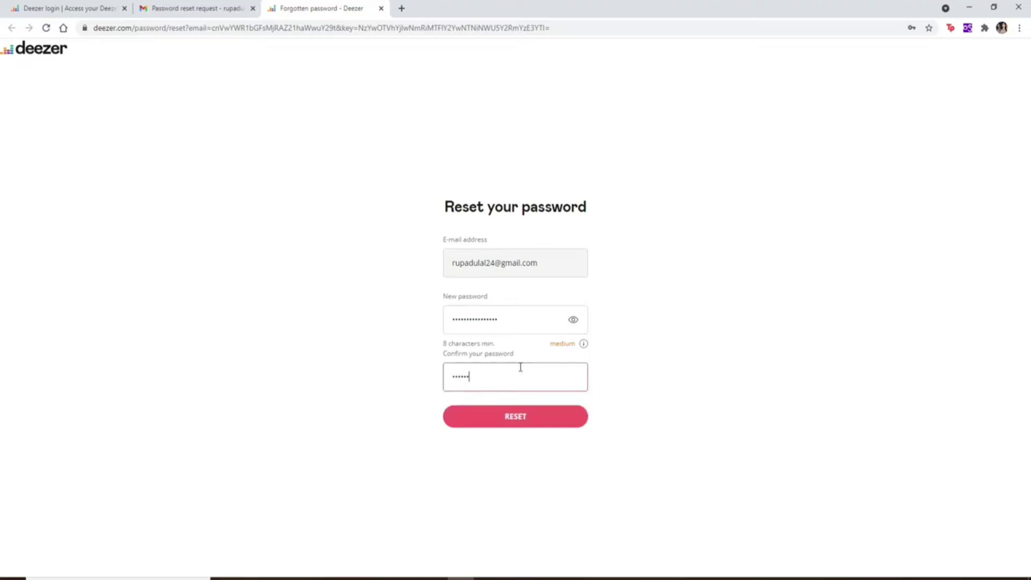
type("••••••")
left_click(519, 419)
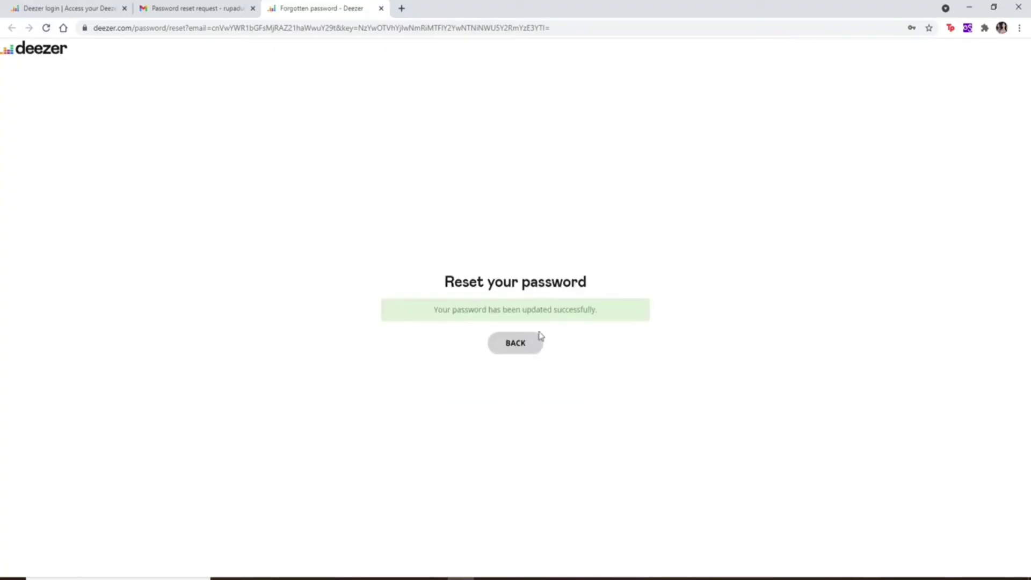
left_click(519, 348)
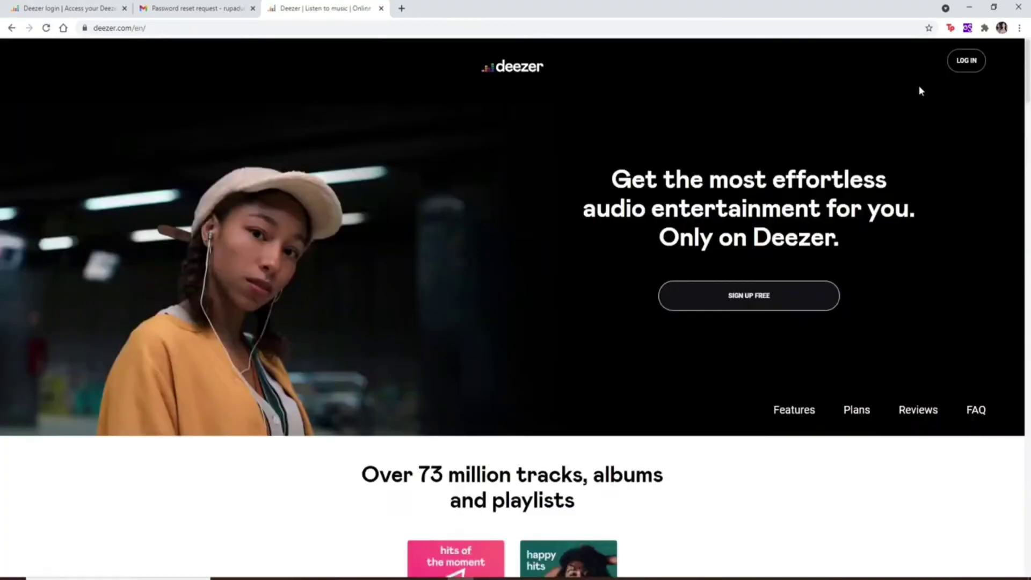
Sign in on deezer.com with the autofilled account e-mail and the new password.
left_click(968, 63)
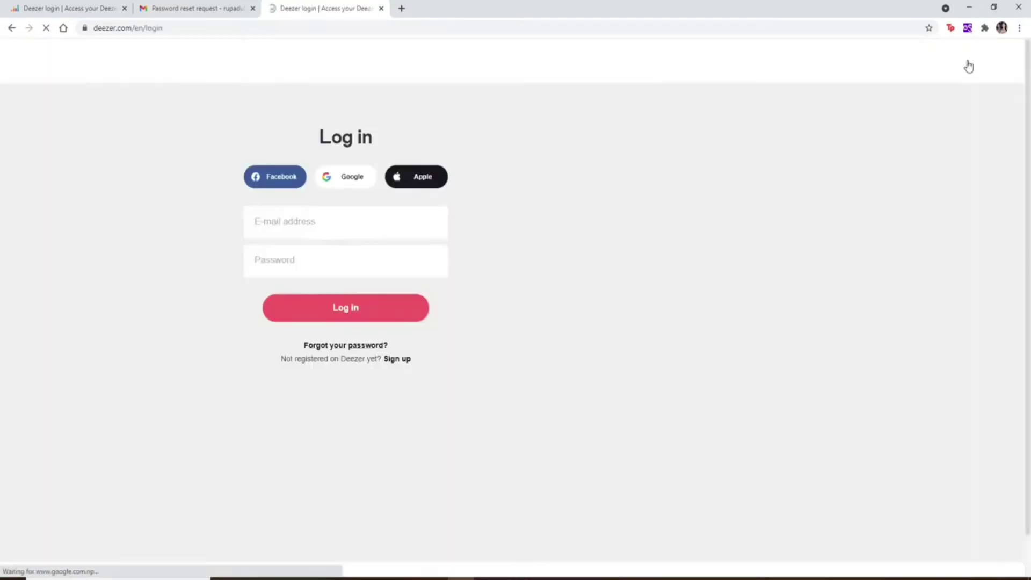
left_click(324, 220)
left_click(322, 253)
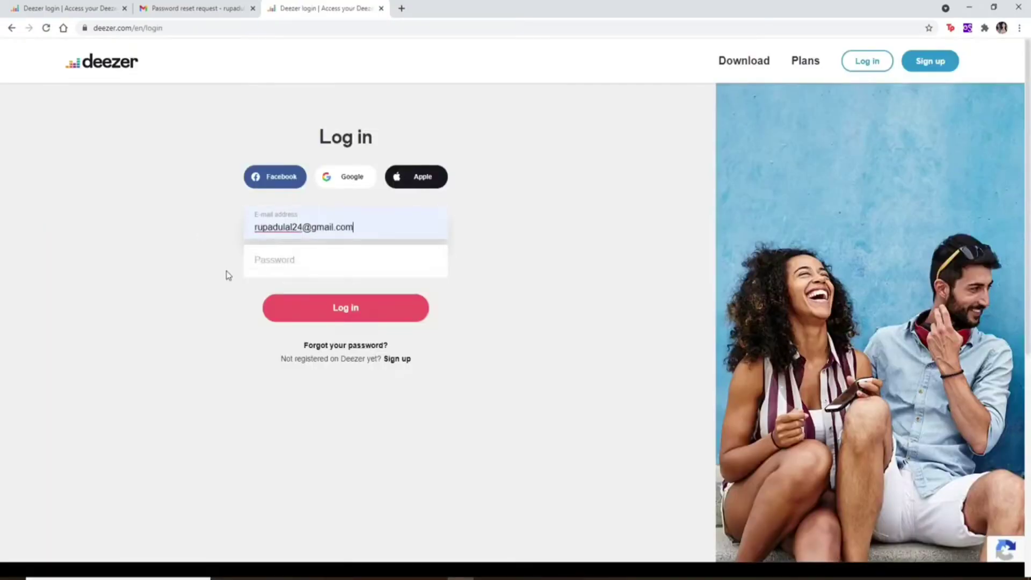
left_click(307, 263)
type("*********")
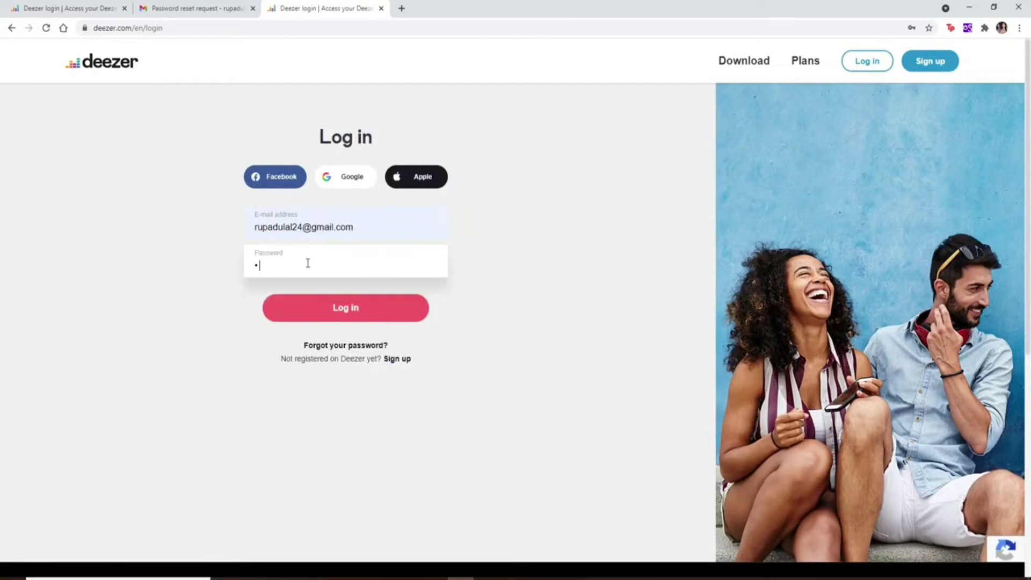
type("********")
left_click(350, 309)
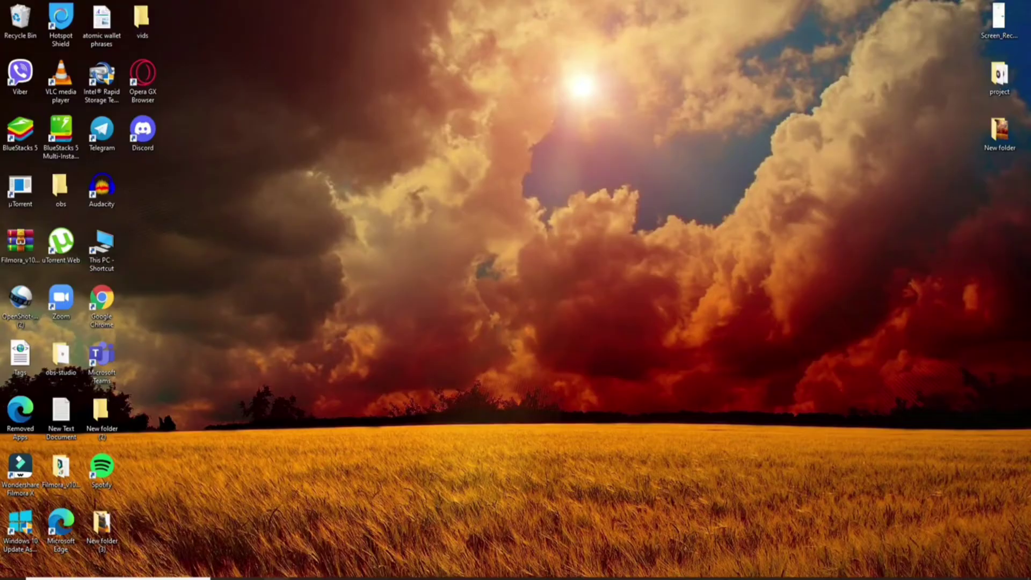
left_click(513, 579)
type("www")
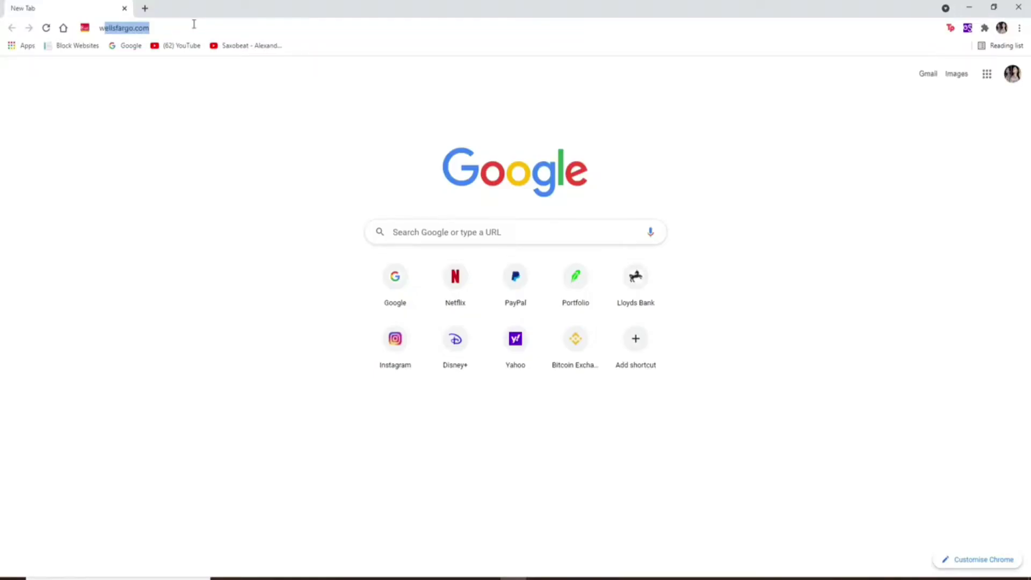
type(".deezer.com")
key("Return")
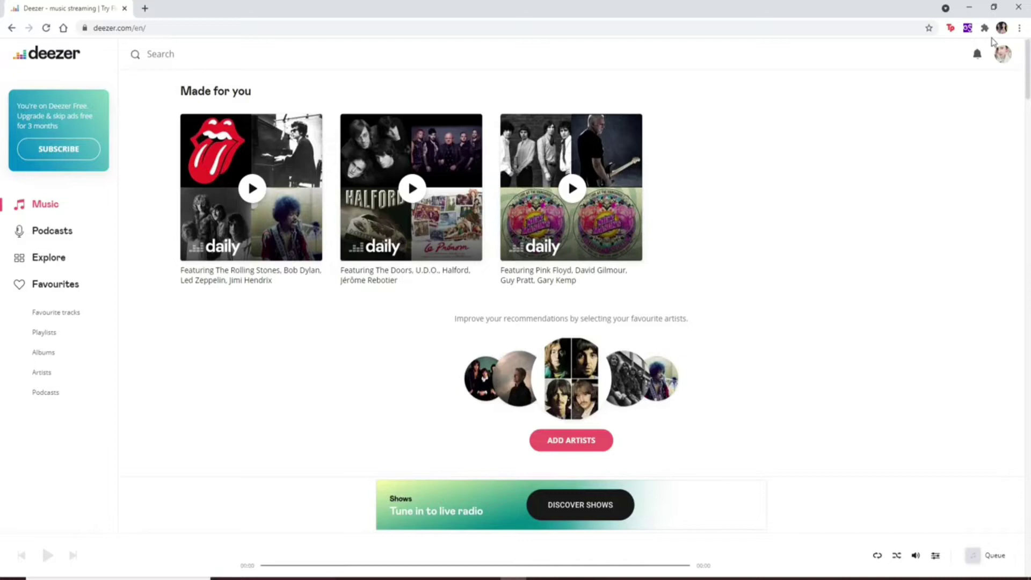
Change the account country to Anguilla in Account settings, then go back to the home page.
left_click(1002, 54)
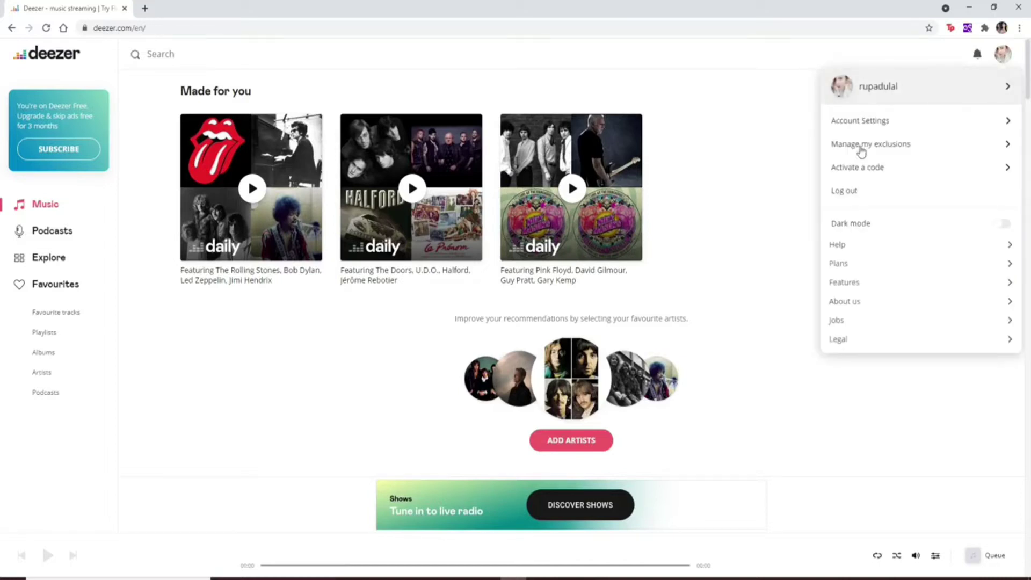
left_click(863, 129)
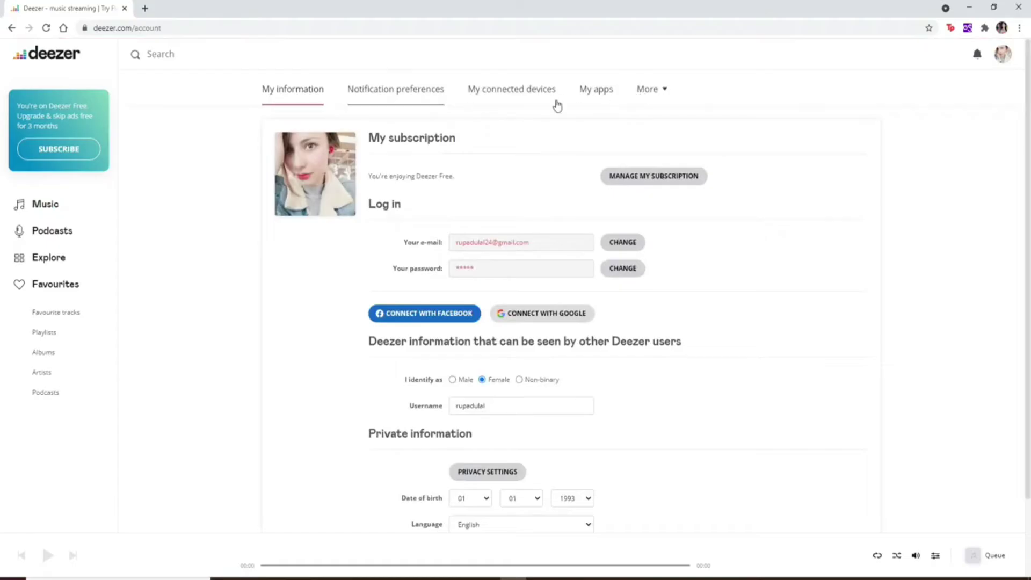
left_click(658, 91)
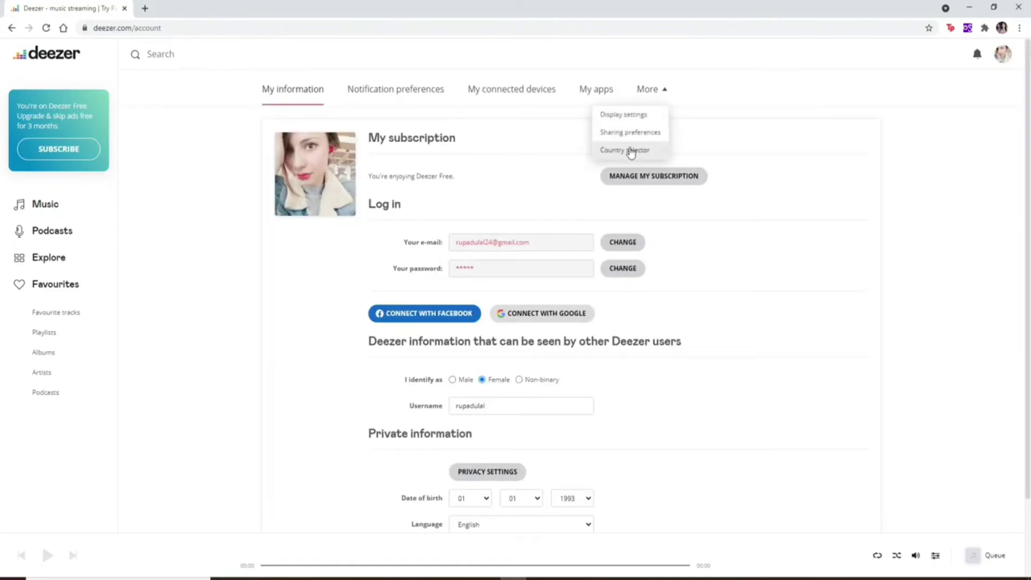
left_click(631, 152)
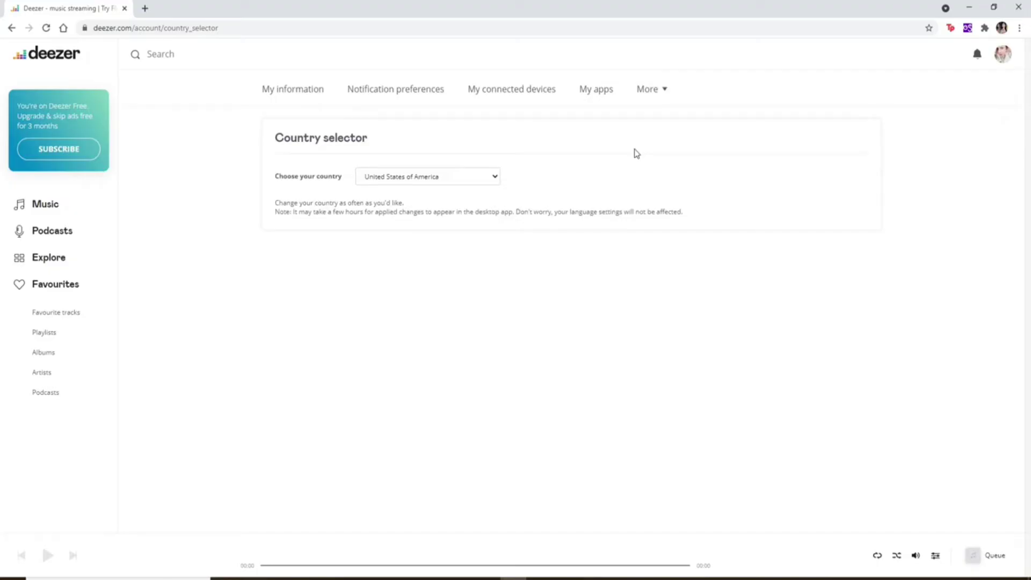
left_click(495, 179)
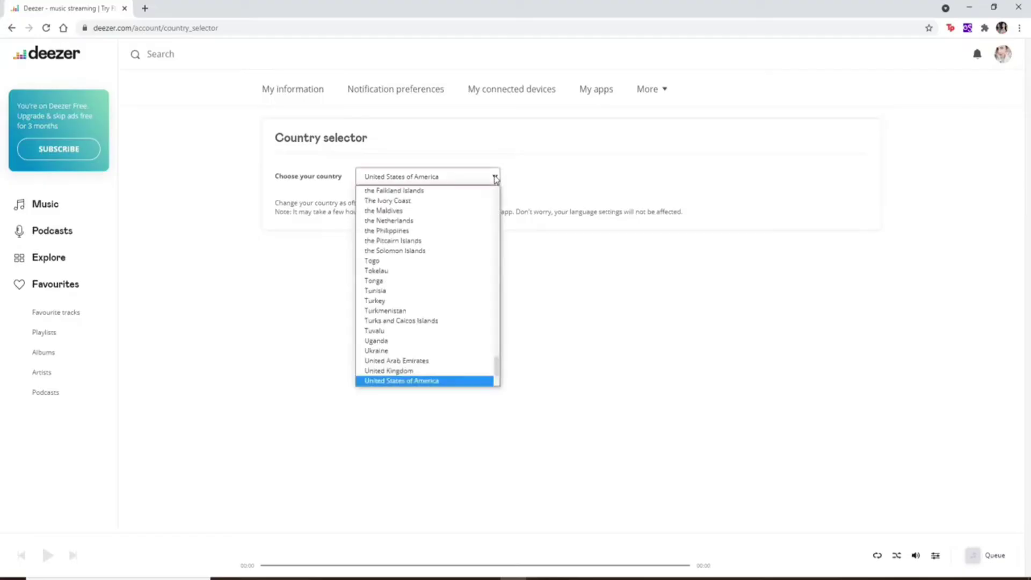
scroll(375, 247, "up", 1)
scroll(397, 322, "down", 3)
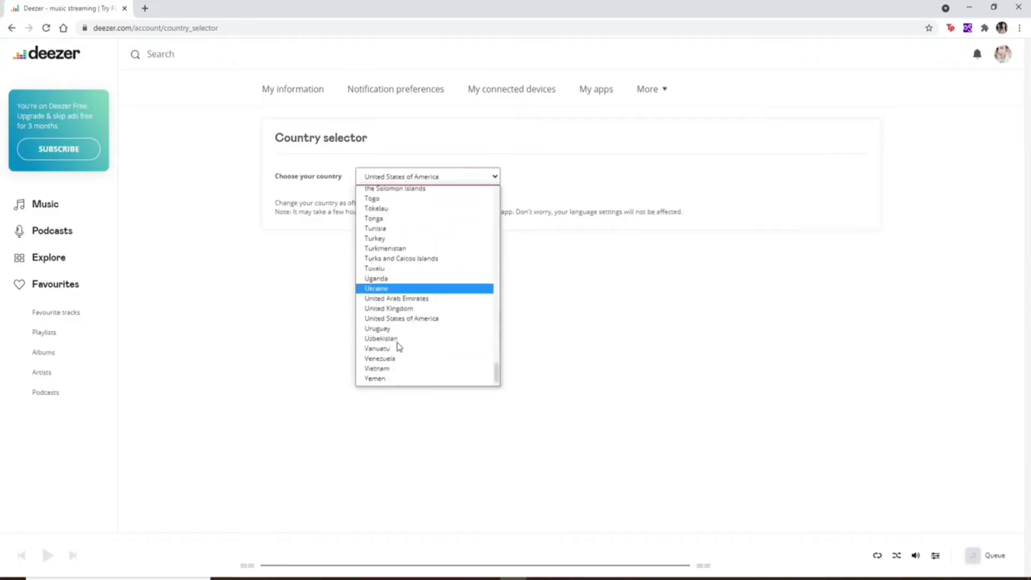
left_click(400, 341)
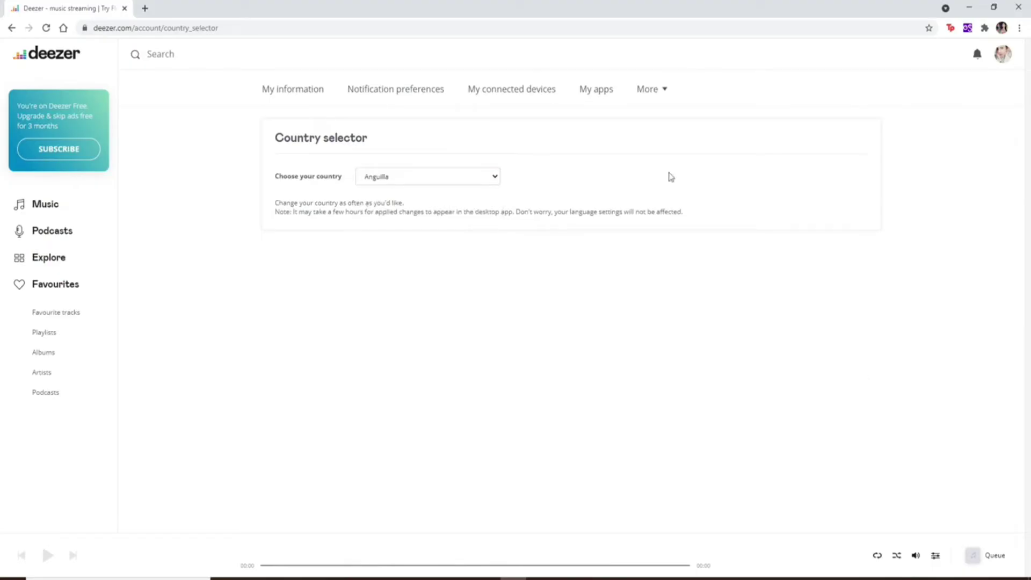
left_click(50, 60)
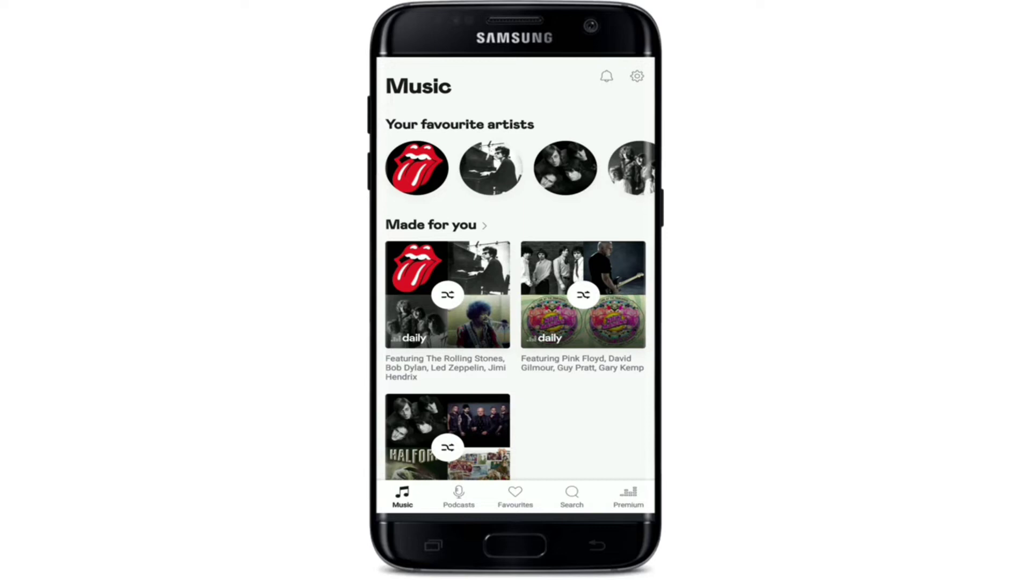
Under Favourites > Playlists, create a public playlist titled with the owner's name plus "'s playlist".
left_click(515, 497)
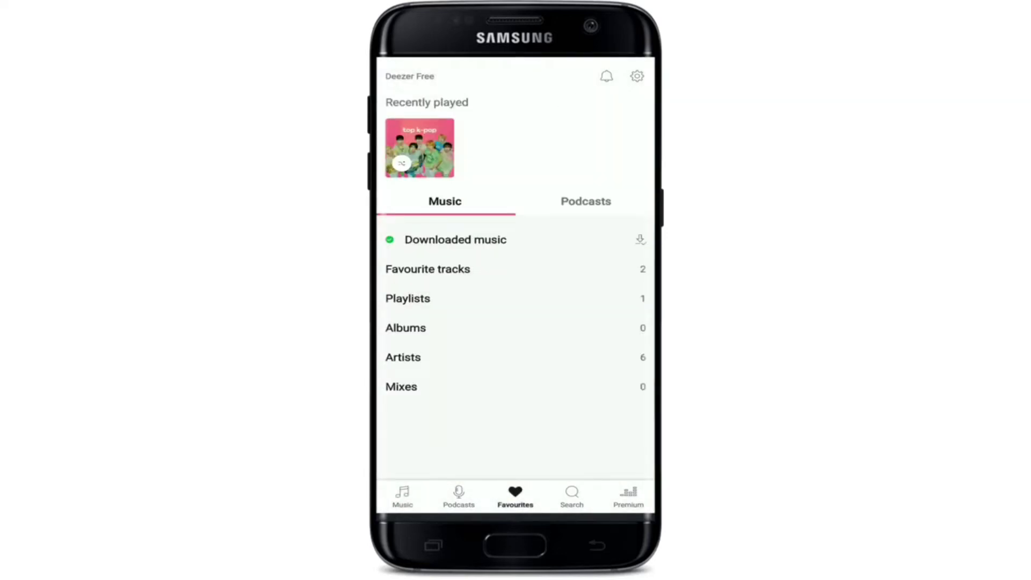
left_click(408, 298)
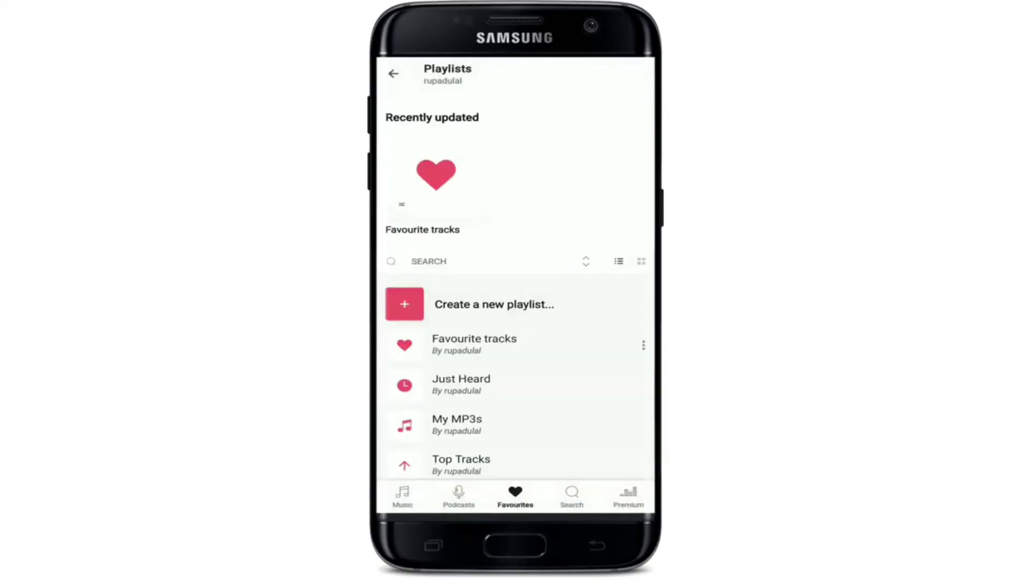
left_click(494, 303)
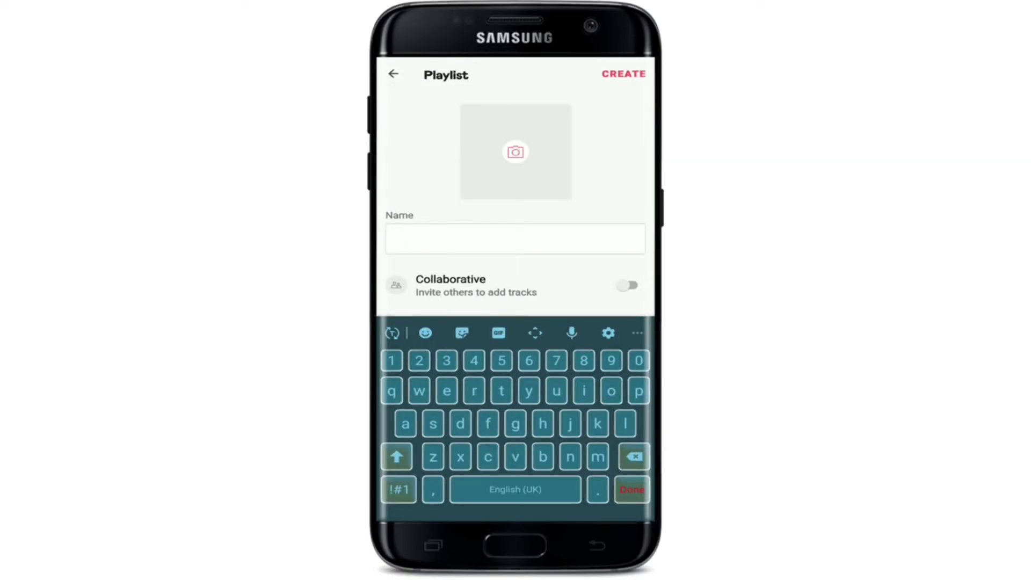
type("rupa's playlist")
key("Return")
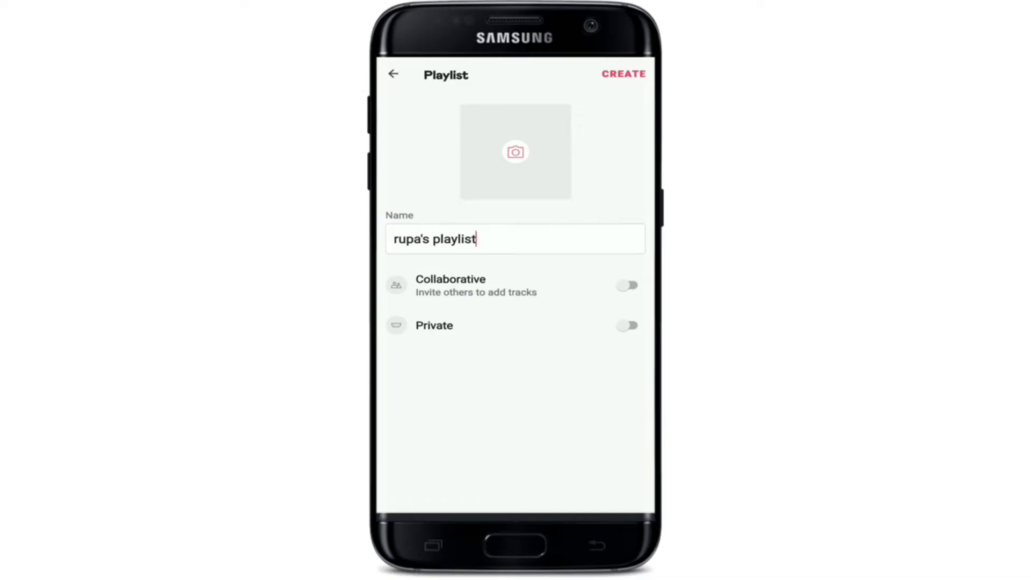
left_click(631, 326)
left_click(633, 325)
key("Return")
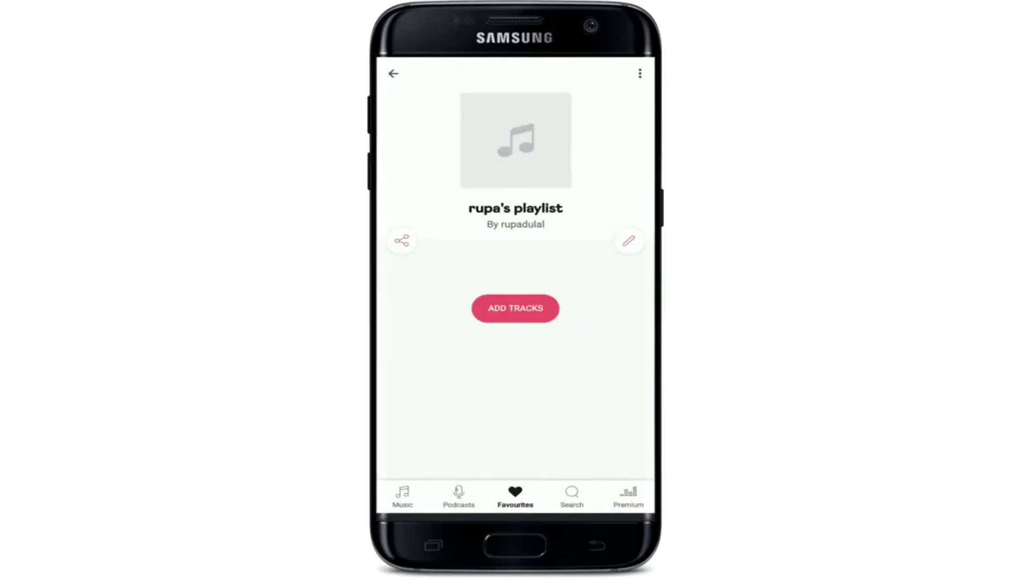
Add Make it, Not Alone, Alcohol-Free and Hello Future from the Top K-pop suggestions to the playlist.
left_click(515, 309)
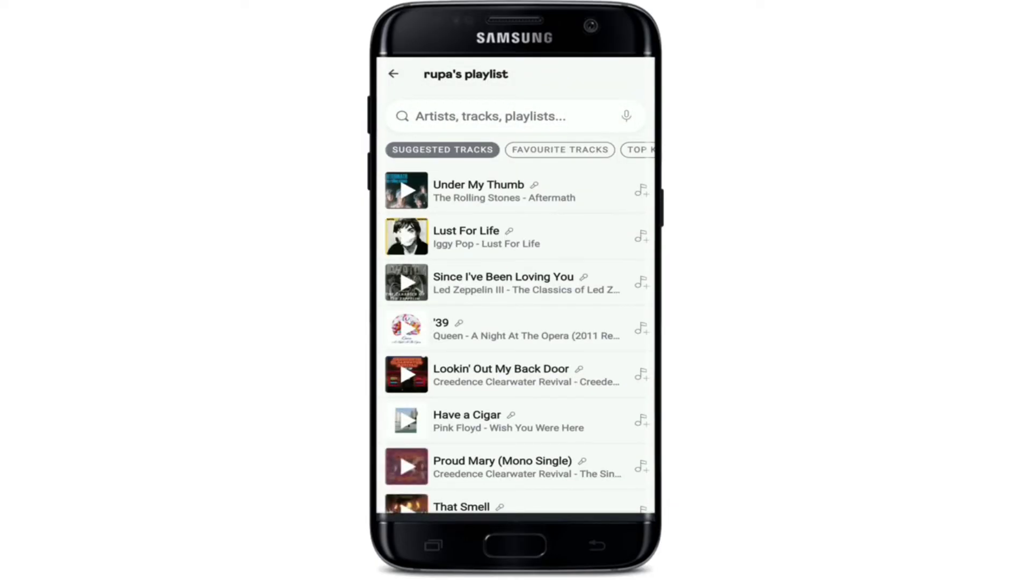
left_click(560, 149)
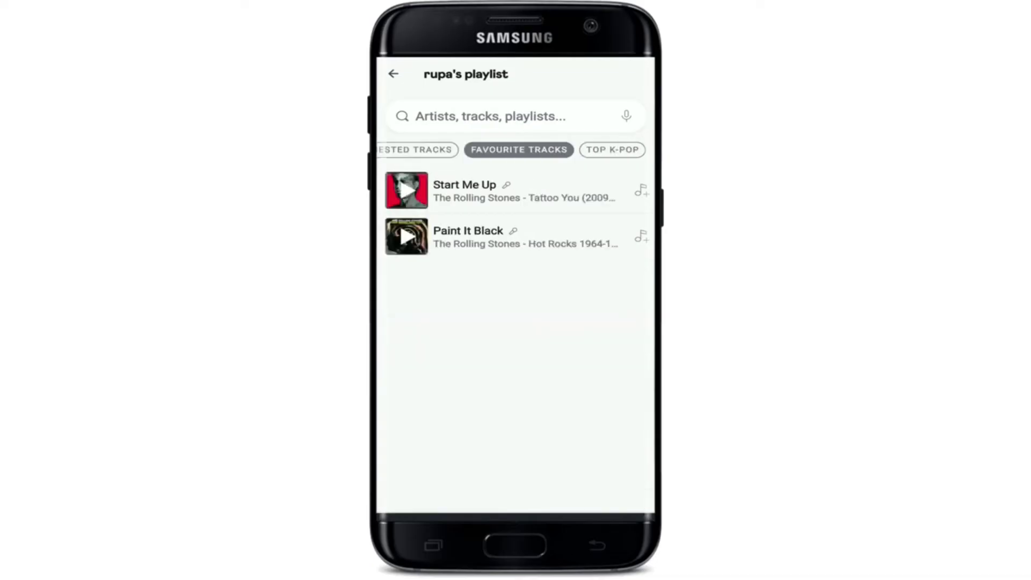
left_click(612, 149)
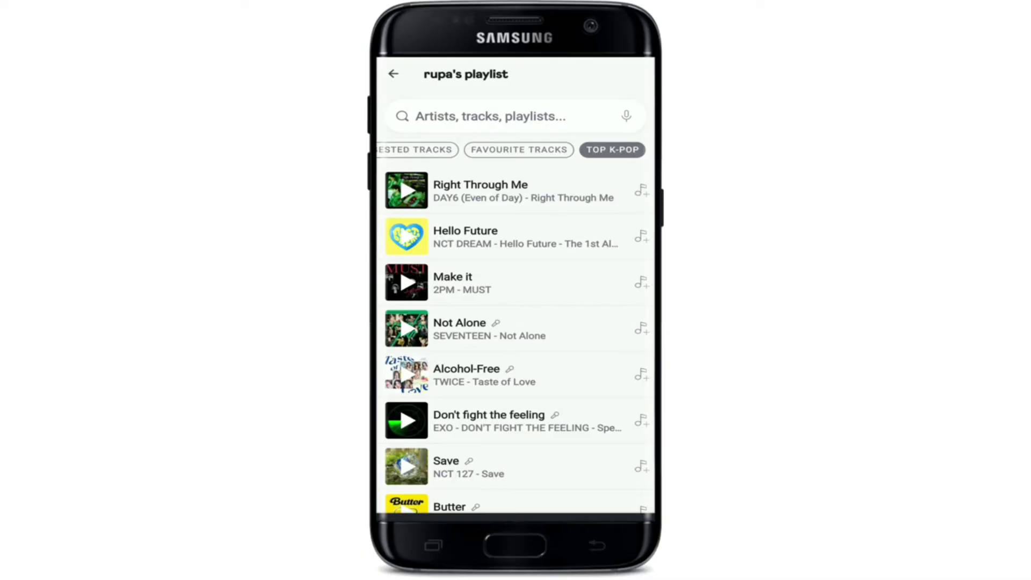
left_click(640, 282)
left_click(640, 327)
left_click(640, 374)
left_click(641, 235)
scroll(516, 338, "down", 5)
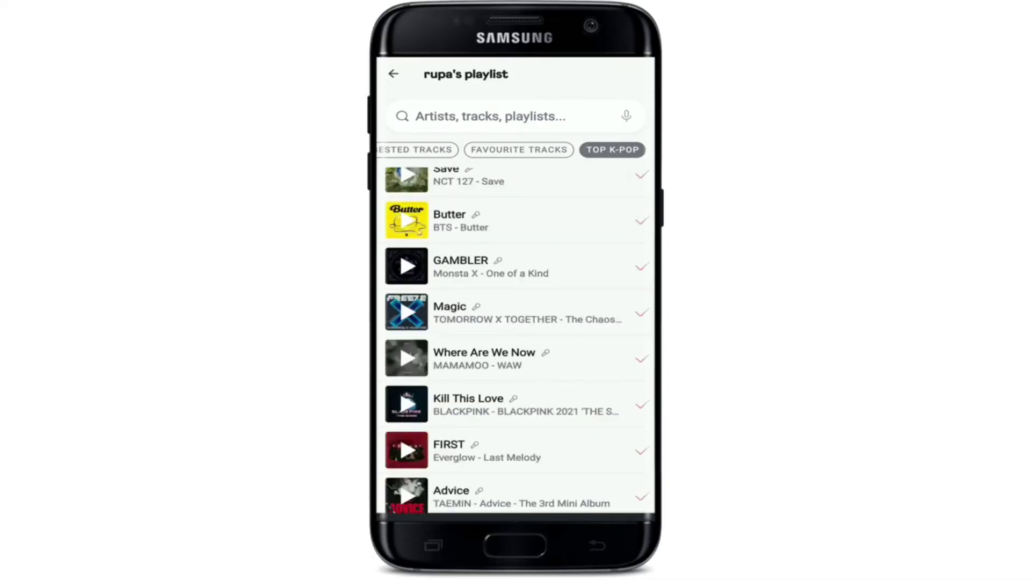
left_click(394, 74)
scroll(515, 296, "down", 5)
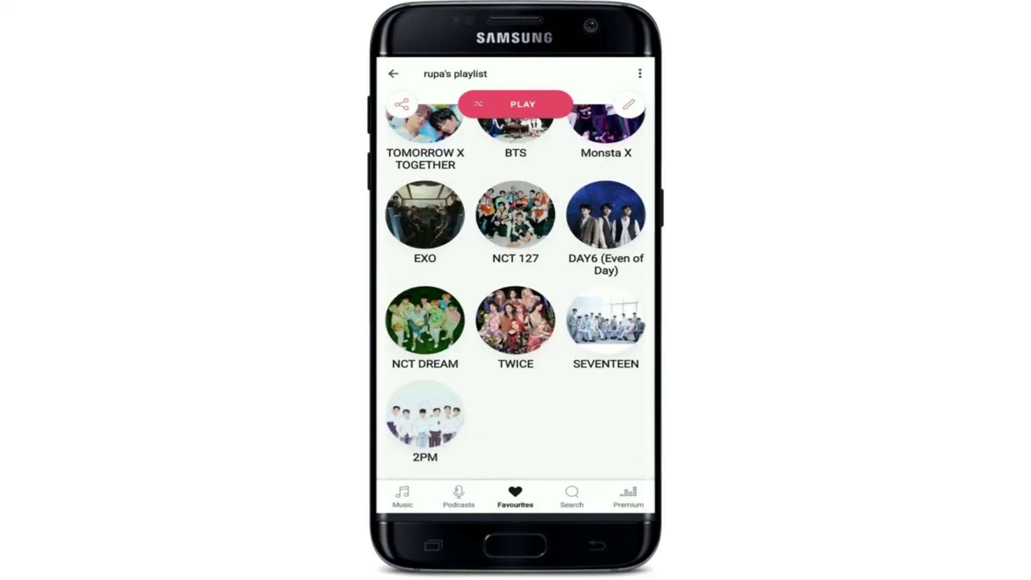
scroll(516, 296, "up", 10)
scroll(515, 295, "down", 6)
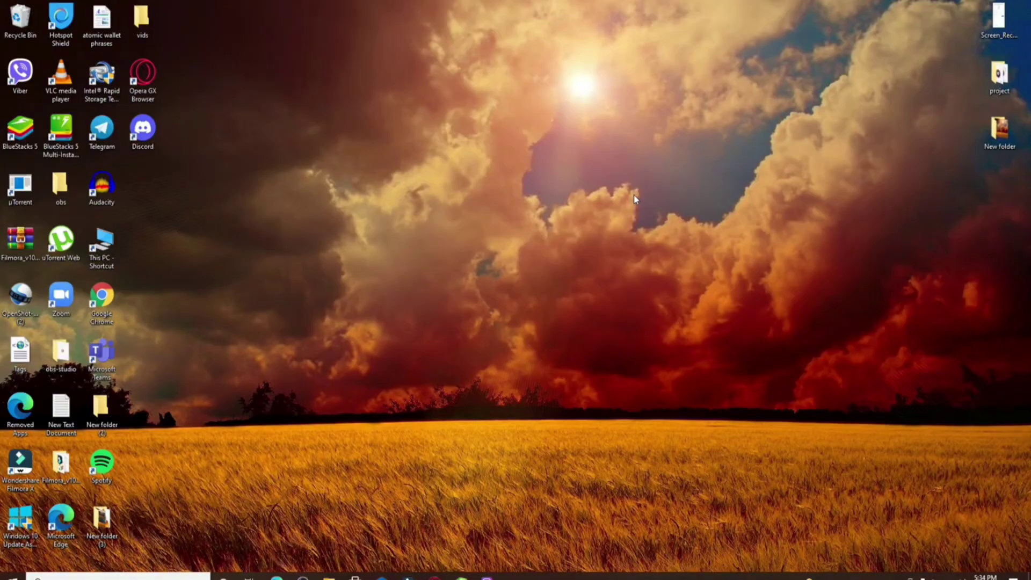
Start Chrome from its desktop shortcut and go to deezer.com.
double_click(117, 305)
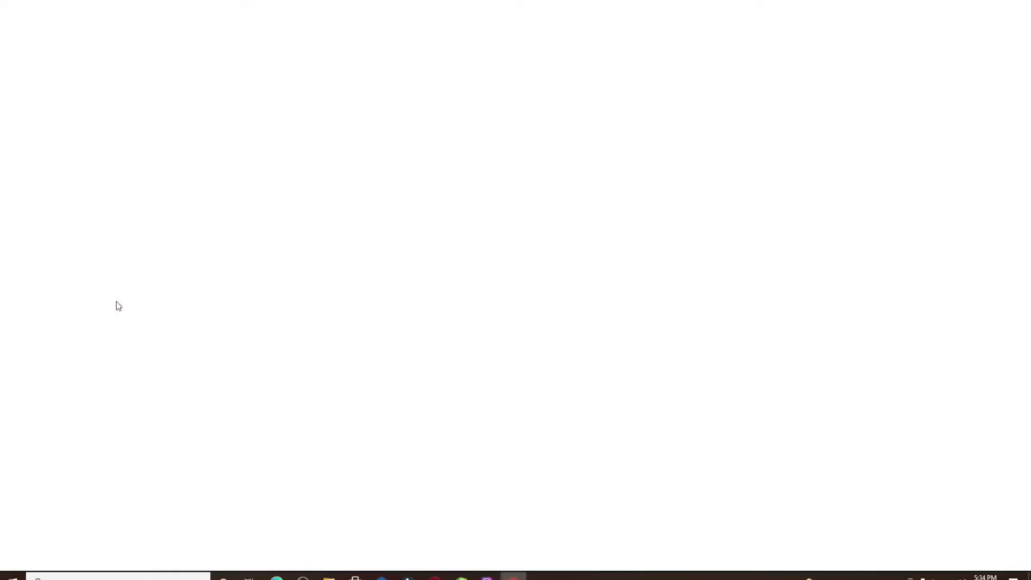
left_click(152, 28)
type("deeze")
key("Return")
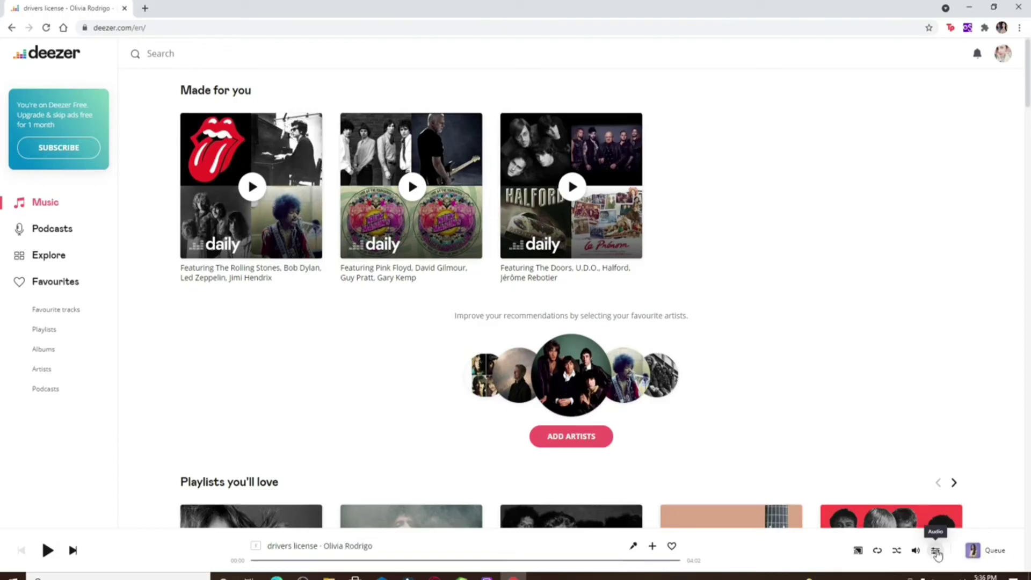
Pick High Fidelity in the player bar's Audio Quality options.
left_click(936, 551)
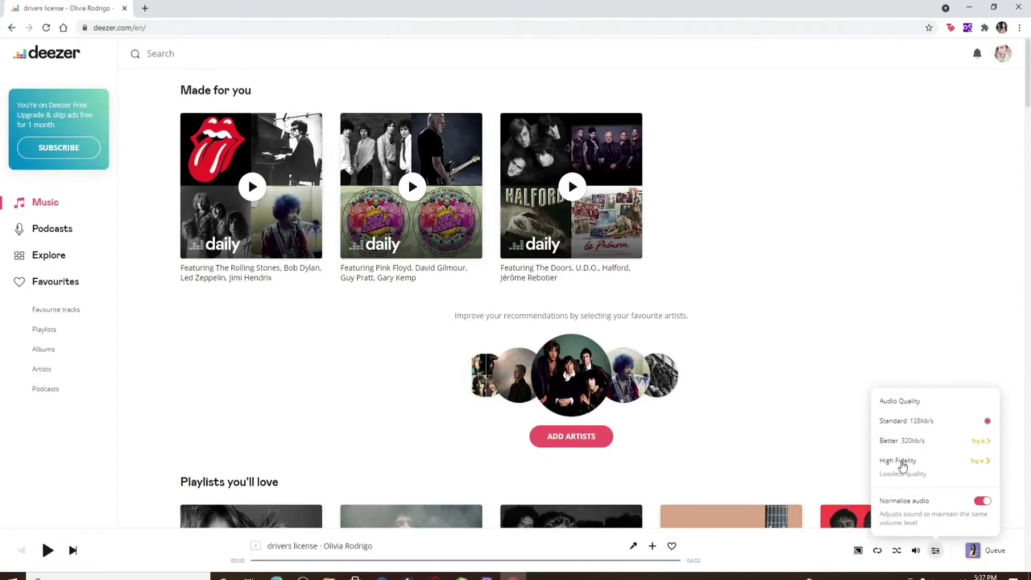
left_click(920, 463)
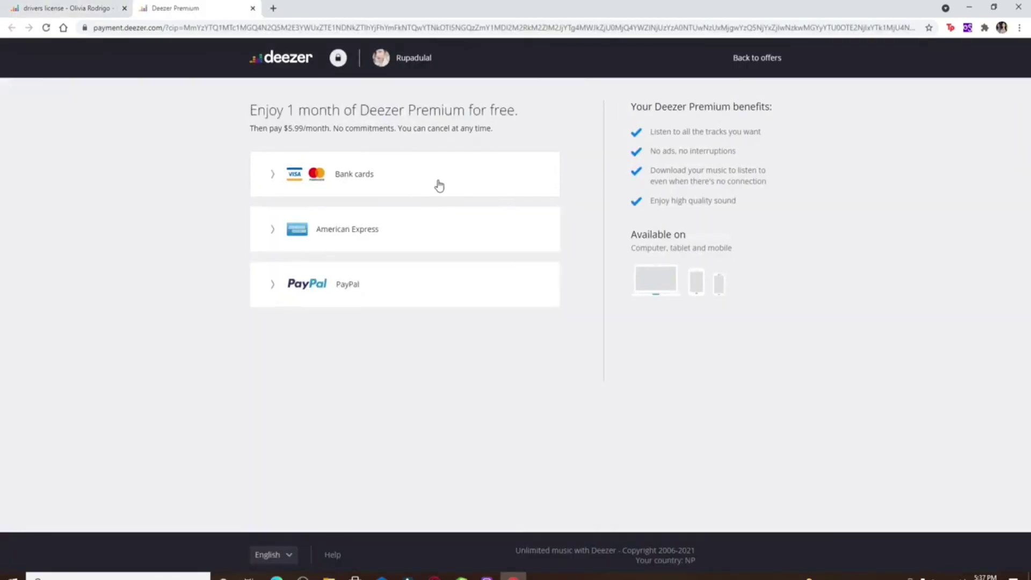
Expand and scroll through the Premium bank-card payment form, then close the Premium tab.
key("ctrl+shift+Tab")
left_click(979, 449)
left_click(411, 162)
scroll(368, 316, "down", 1)
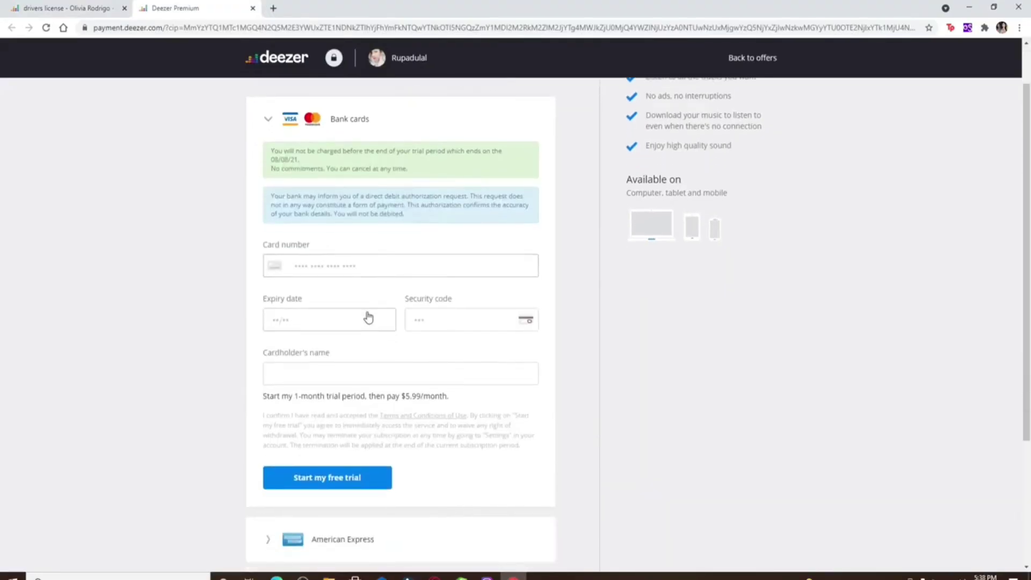
left_click(269, 119)
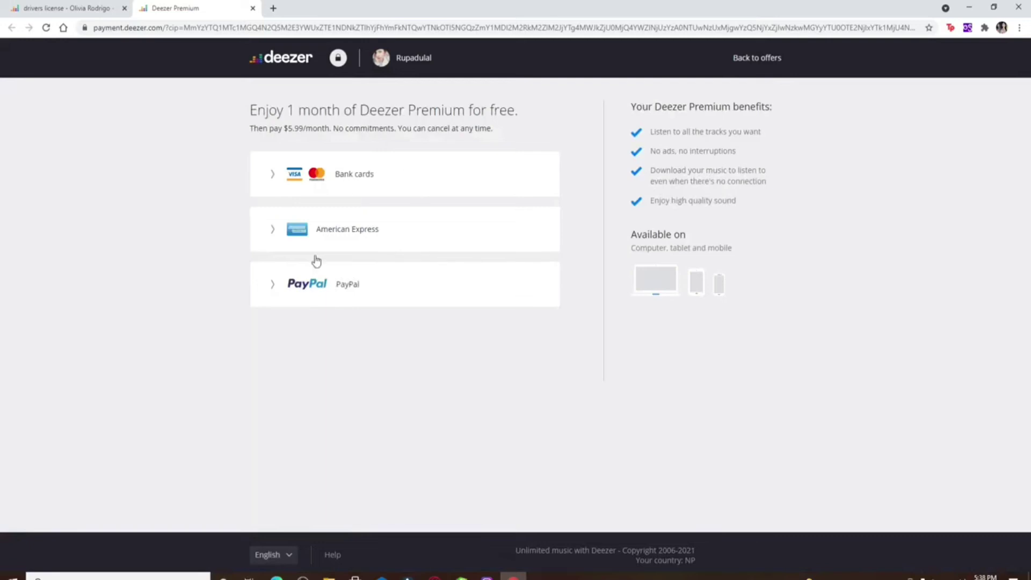
left_click(286, 179)
scroll(336, 304, "down", 2)
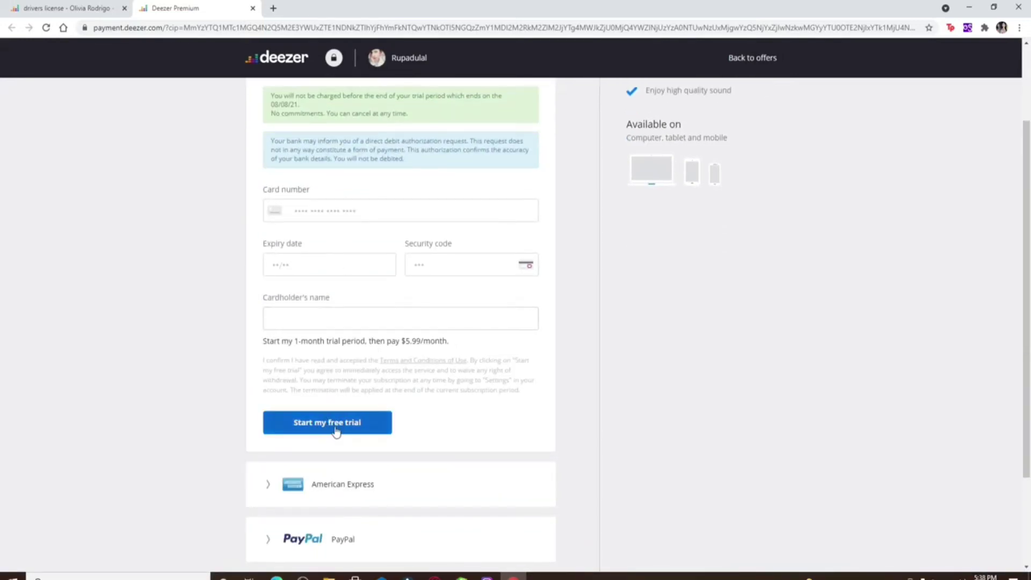
key("ctrl+w")
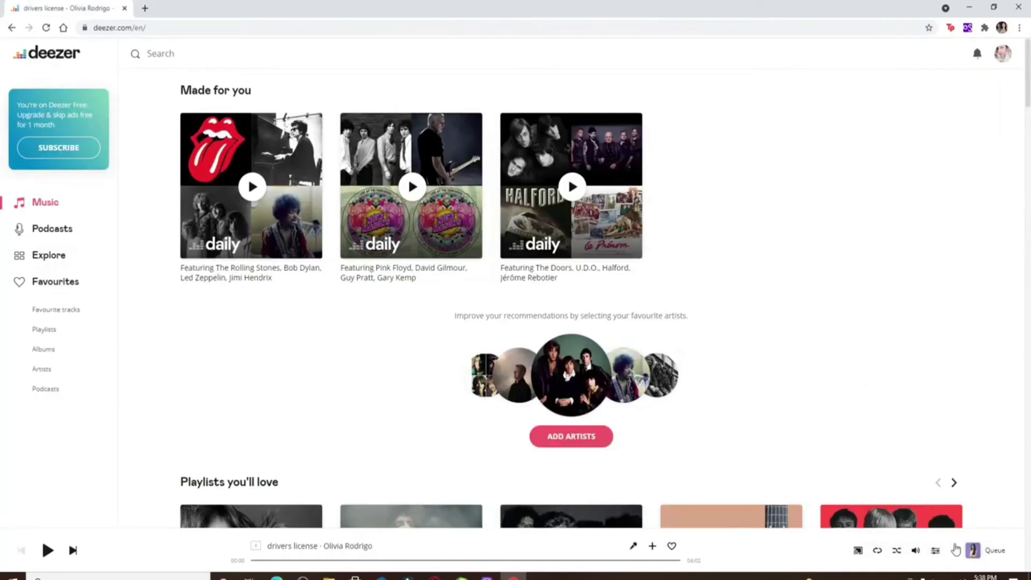
Delete the newly created 14-track playlist from its More actions menu, confirming the prompt.
left_click(935, 550)
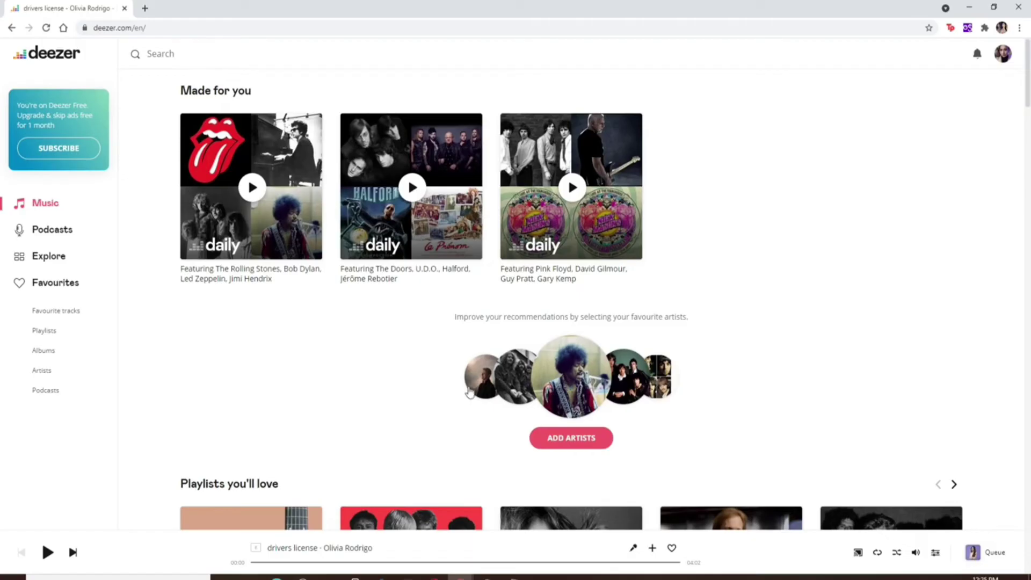
scroll(468, 392, "down", 3)
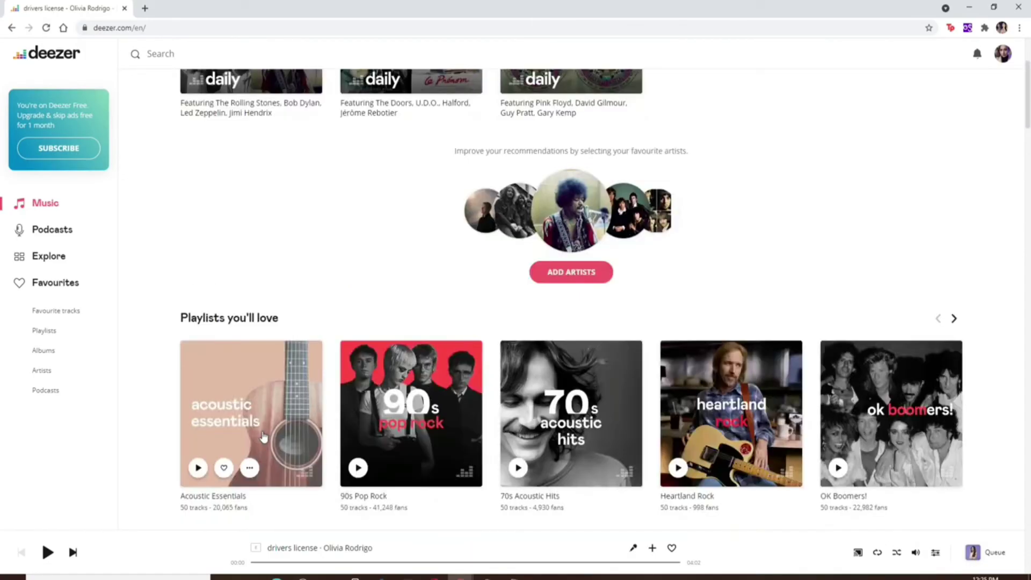
left_click(49, 336)
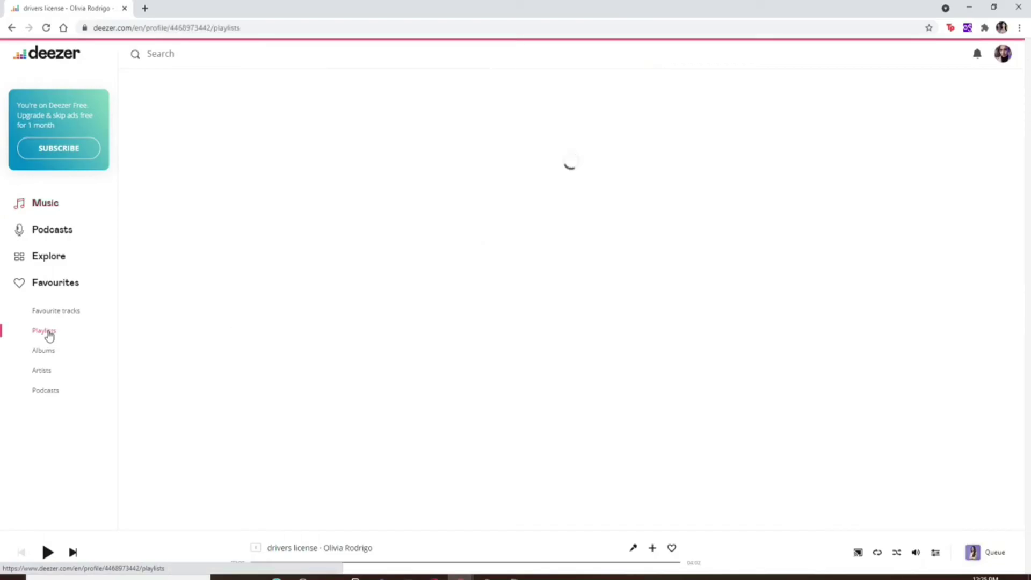
right_click(454, 213)
left_click(357, 242)
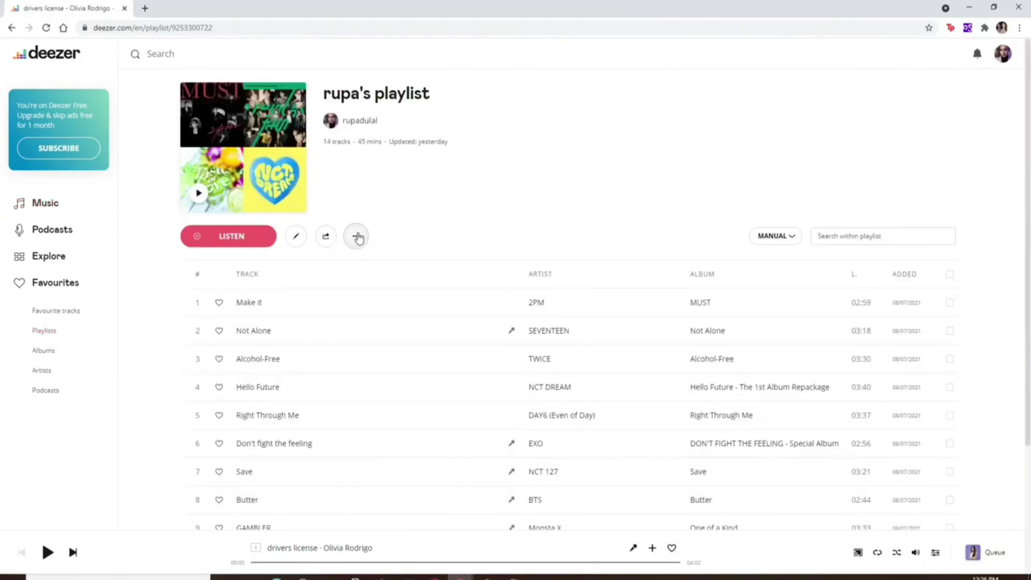
left_click(357, 238)
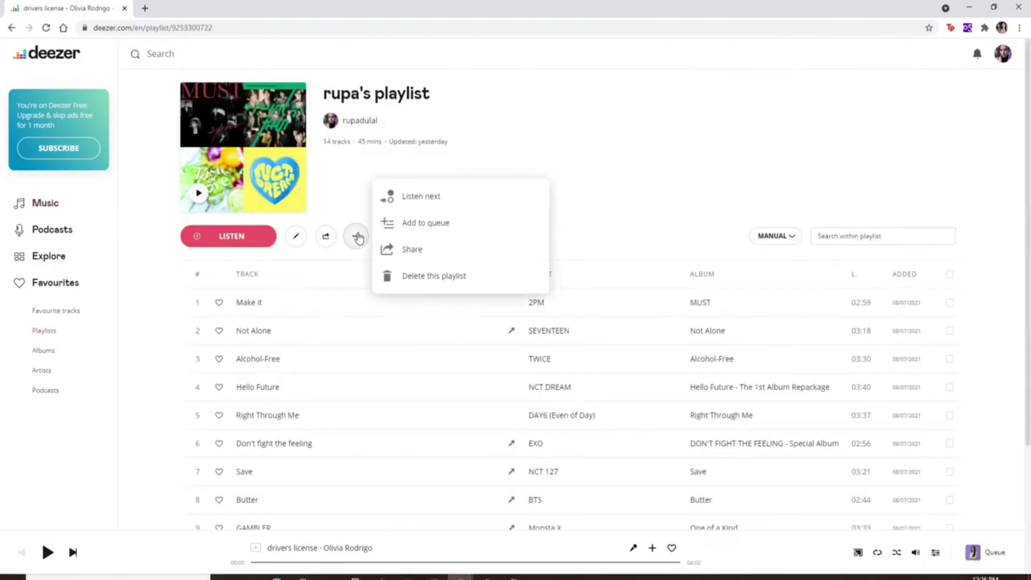
left_click(433, 284)
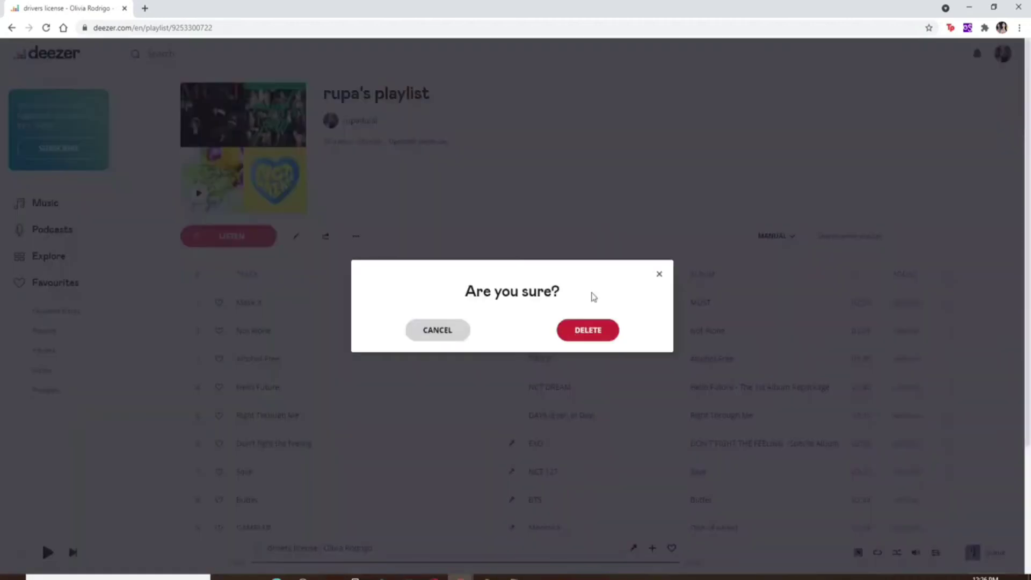
left_click(578, 345)
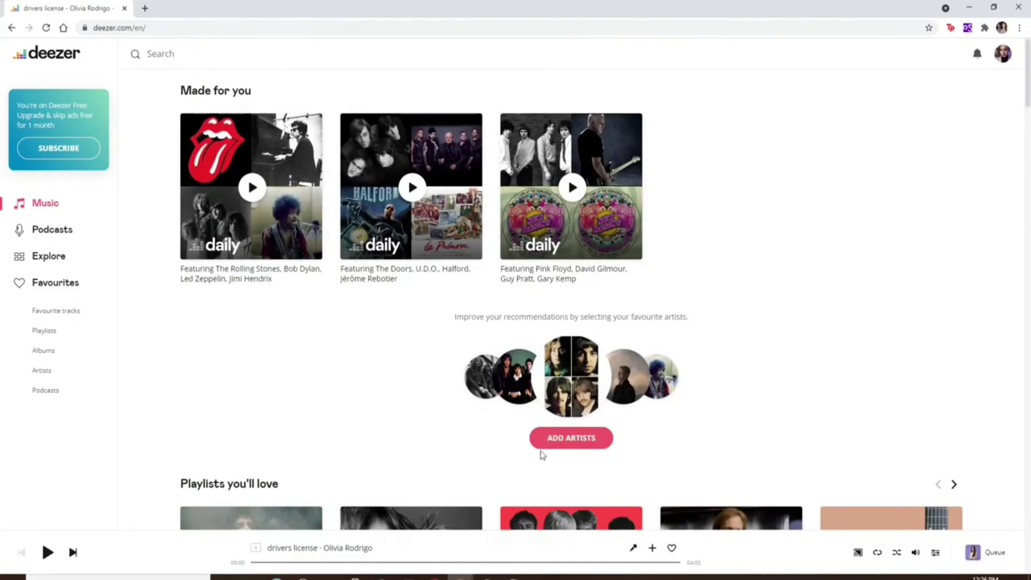
Search Deezer Help for 'recover my playlist' and restore the deleted playlist from the recovery page.
left_click(1003, 54)
left_click(843, 244)
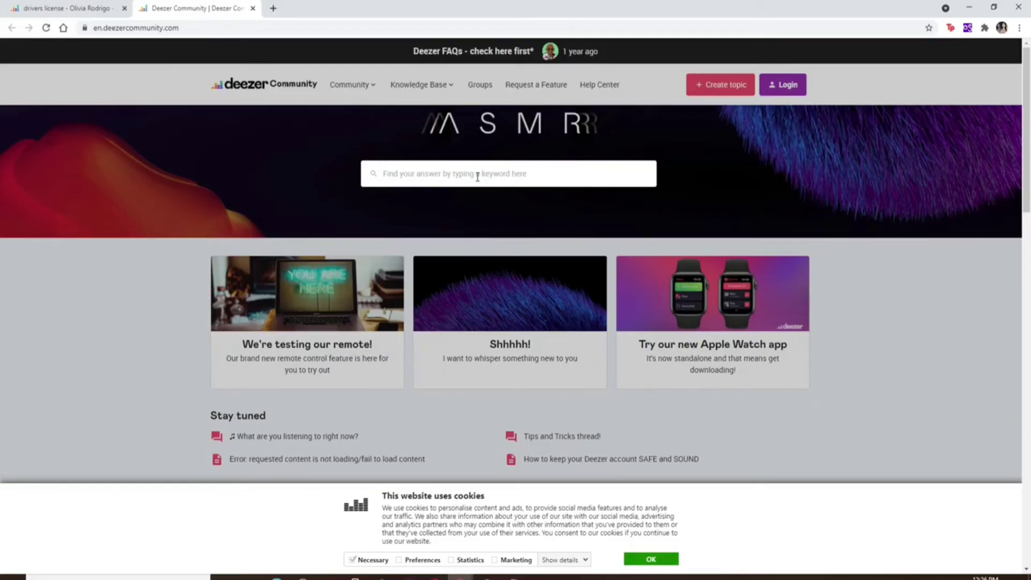
type("recover my playlist")
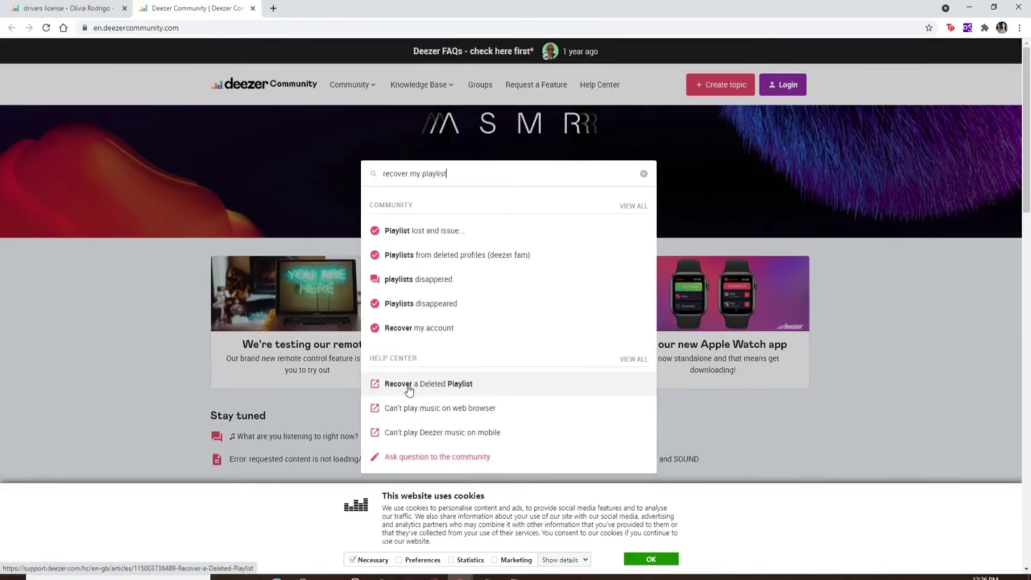
left_click(438, 387)
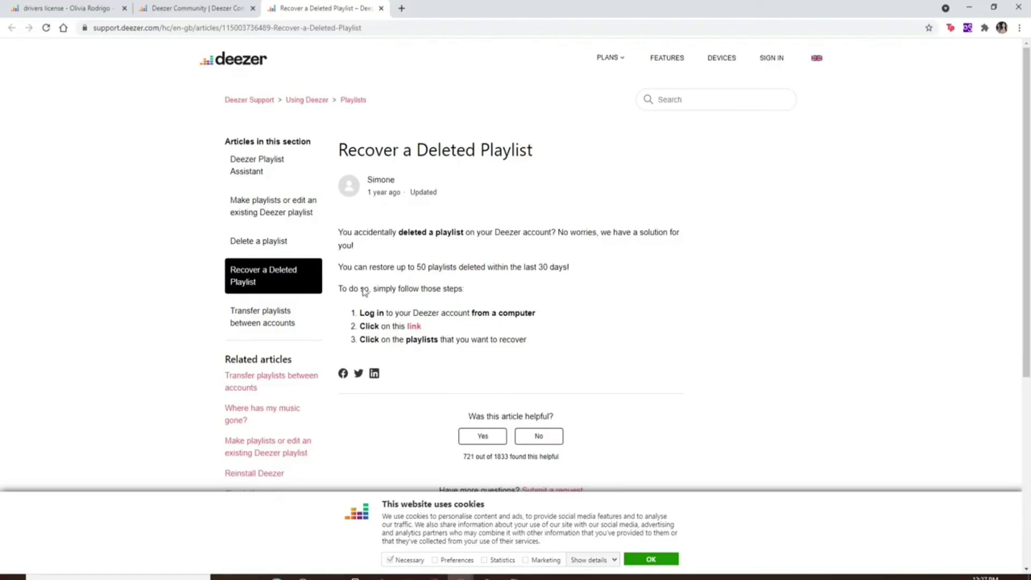
left_click(418, 328)
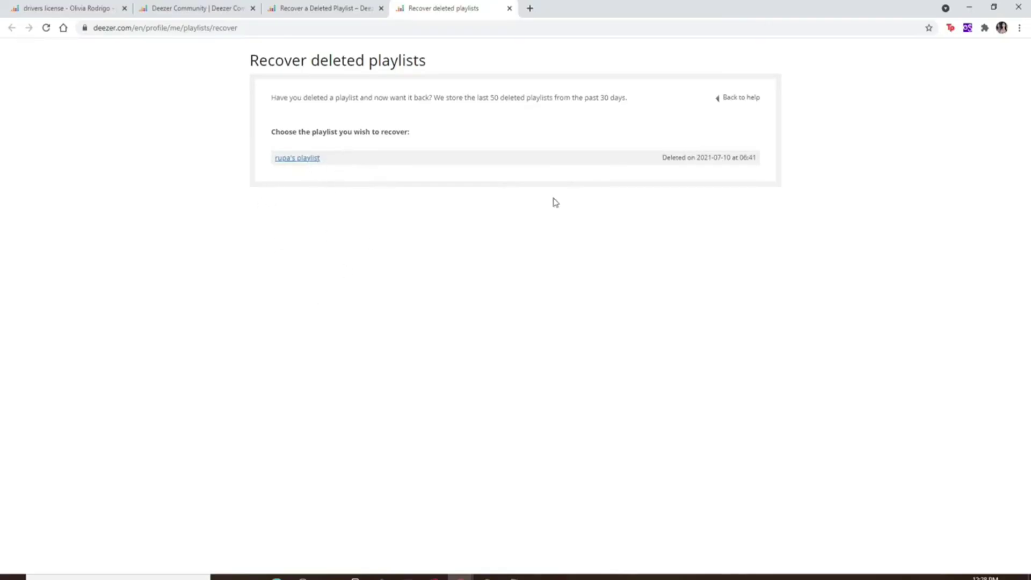
left_click(307, 160)
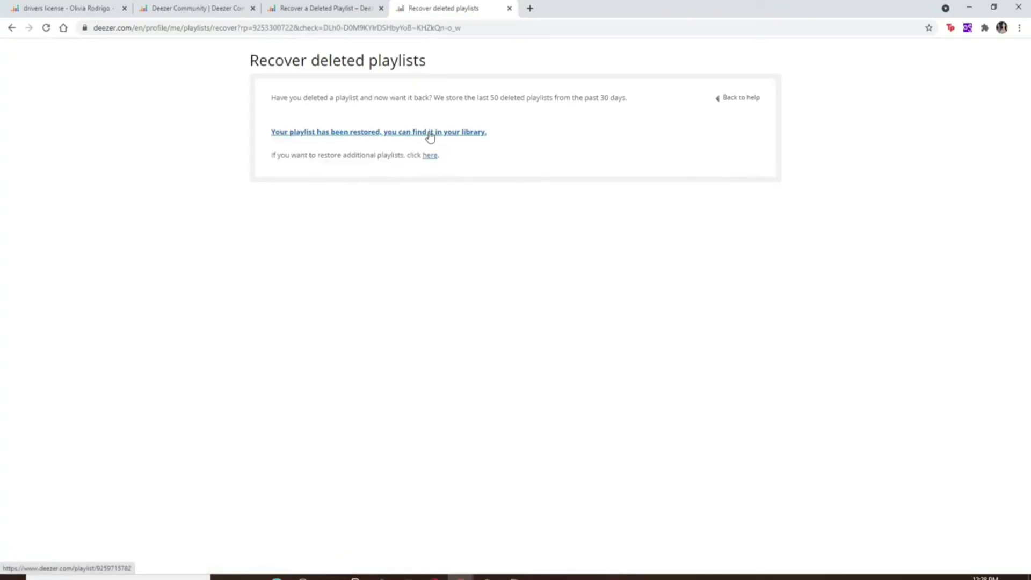
Check that the playlist is back in the saved playlists, then minimize Chrome.
left_click(207, 7)
key("ctrl+1")
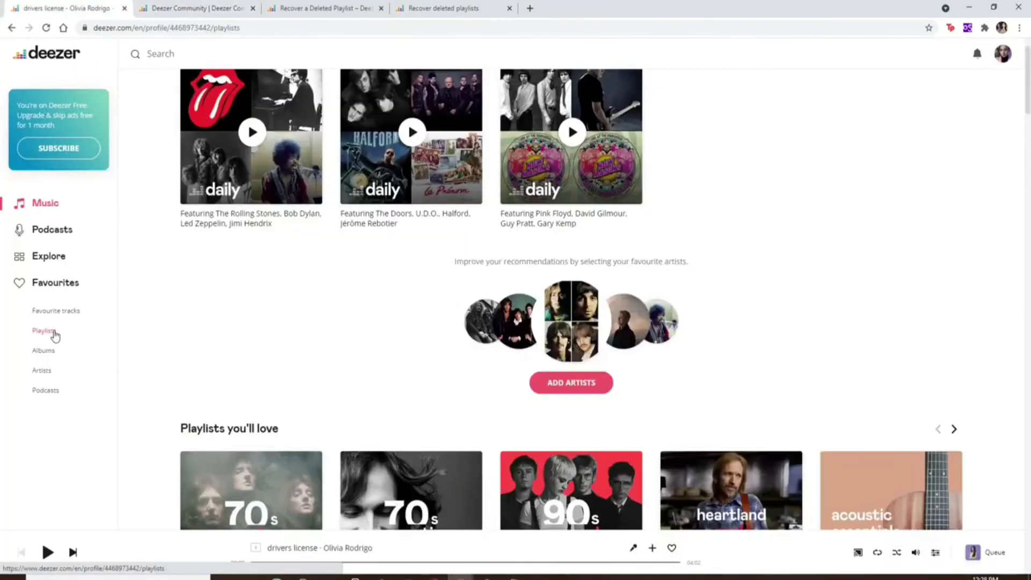
left_click(53, 332)
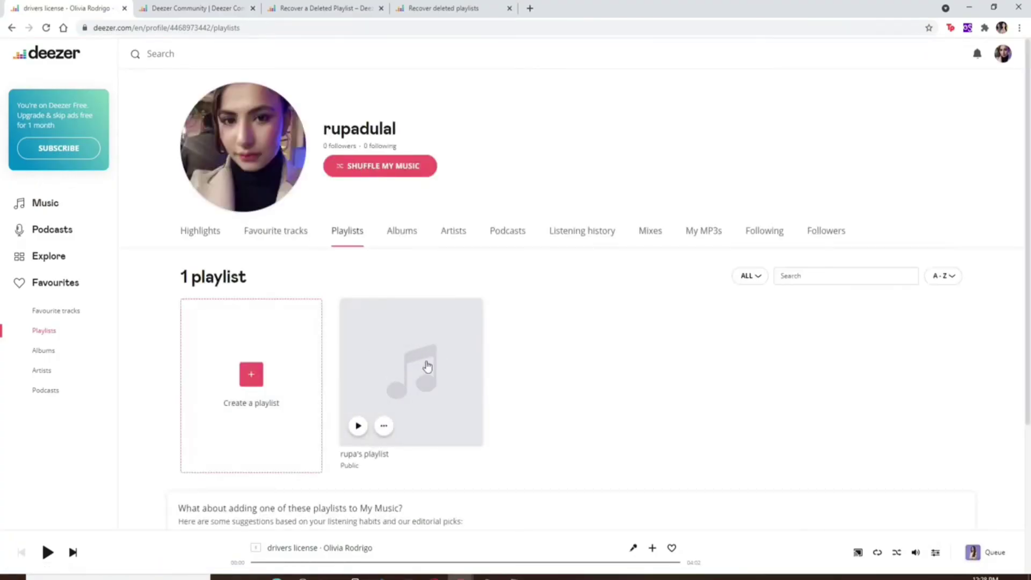
left_click(970, 8)
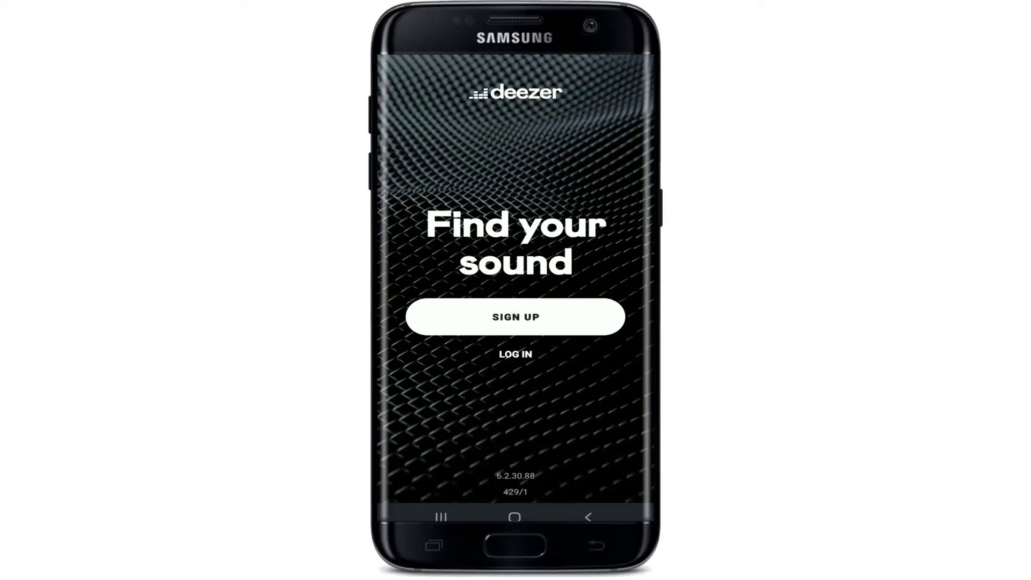
Log in to the Deezer mobile app with the account email and password.
left_click(516, 354)
left_click(484, 198)
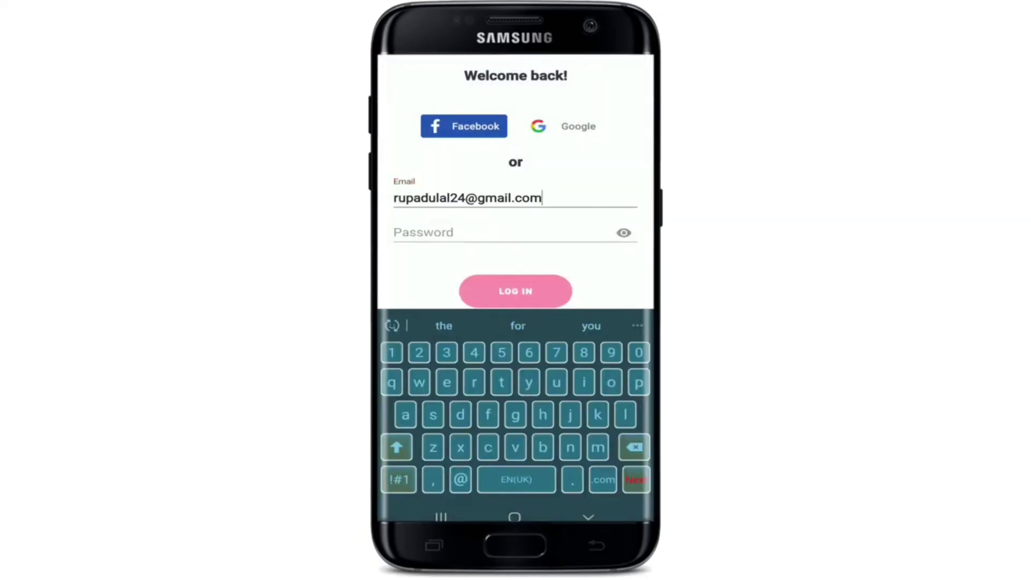
left_click(483, 231)
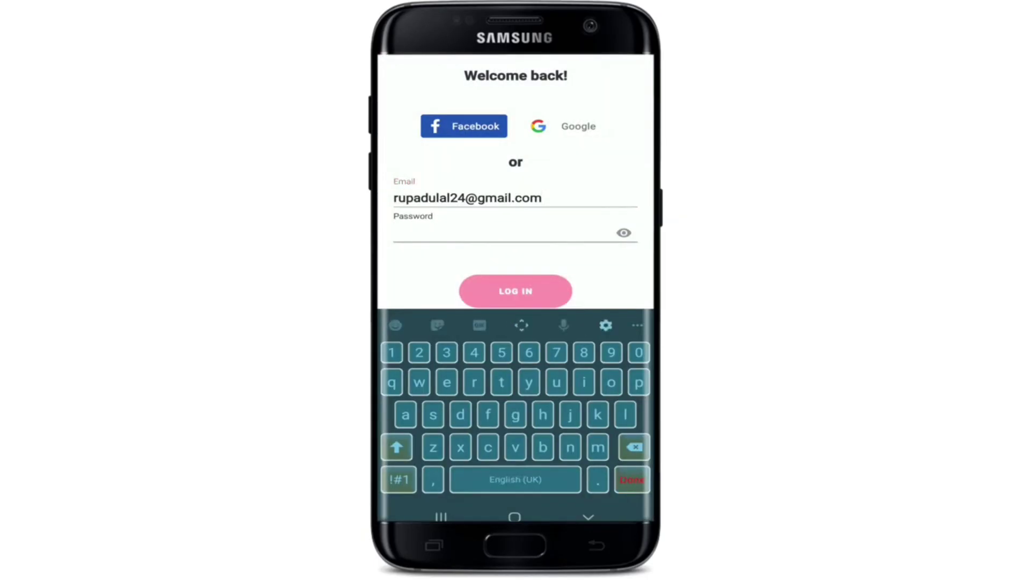
type("•••••••o••••••••")
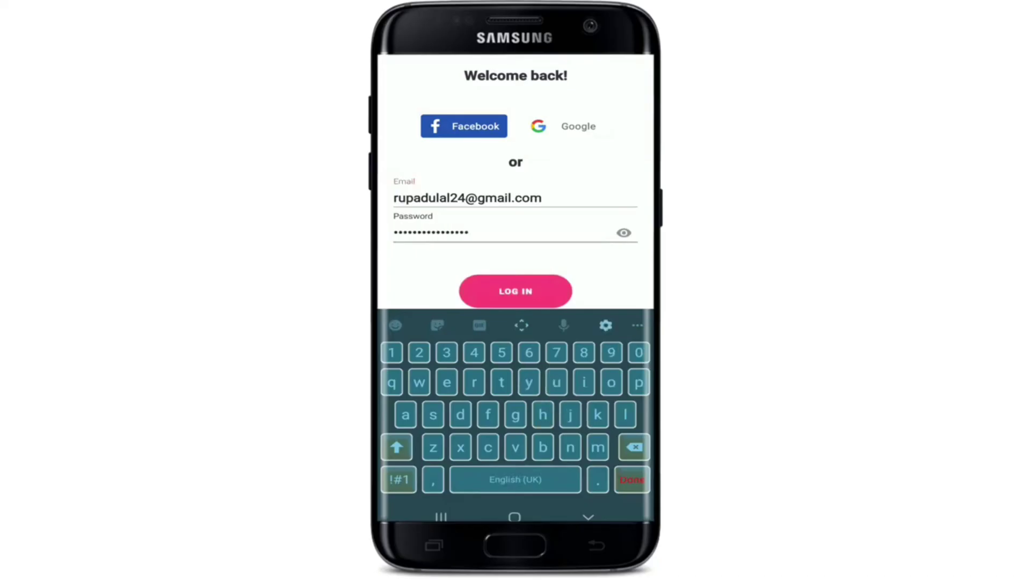
key("Return")
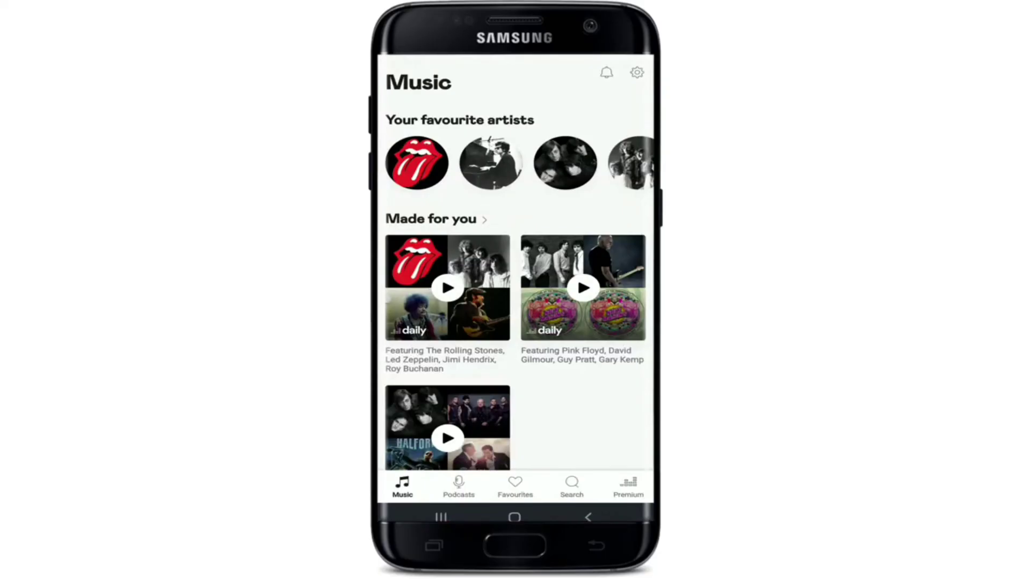
Log out of the mobile app from its settings.
left_click(636, 72)
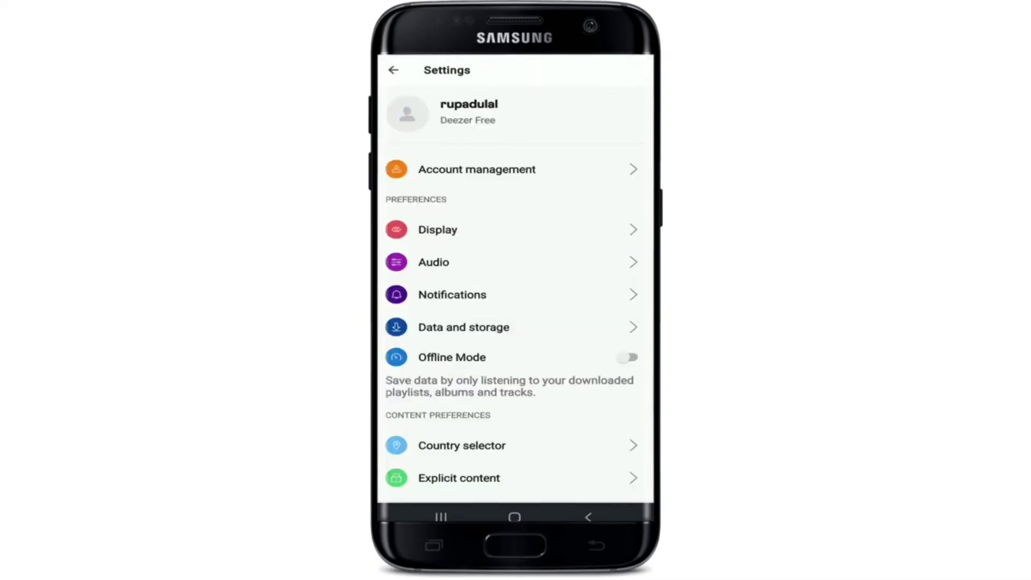
scroll(516, 290, "down", 5)
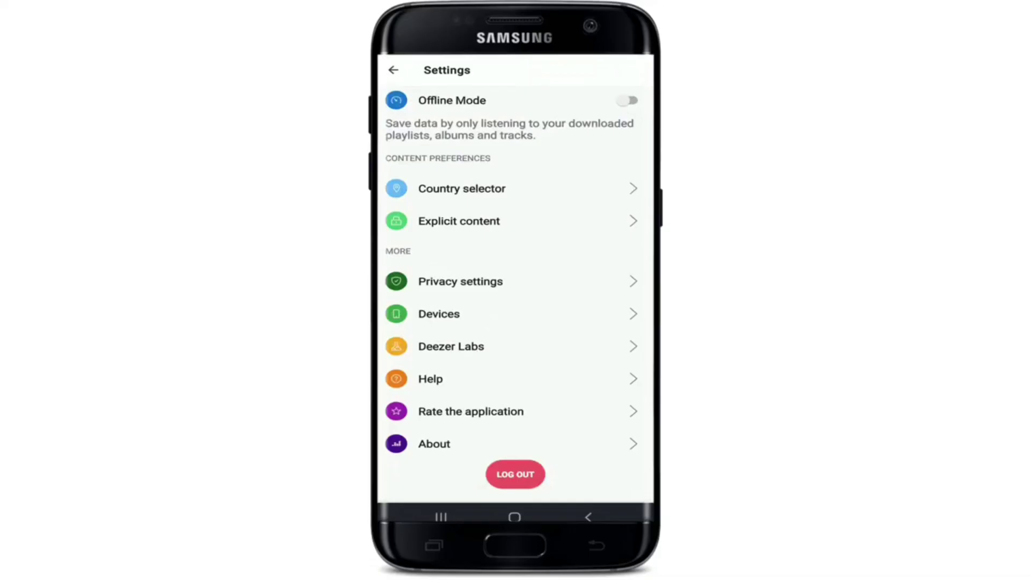
left_click(515, 474)
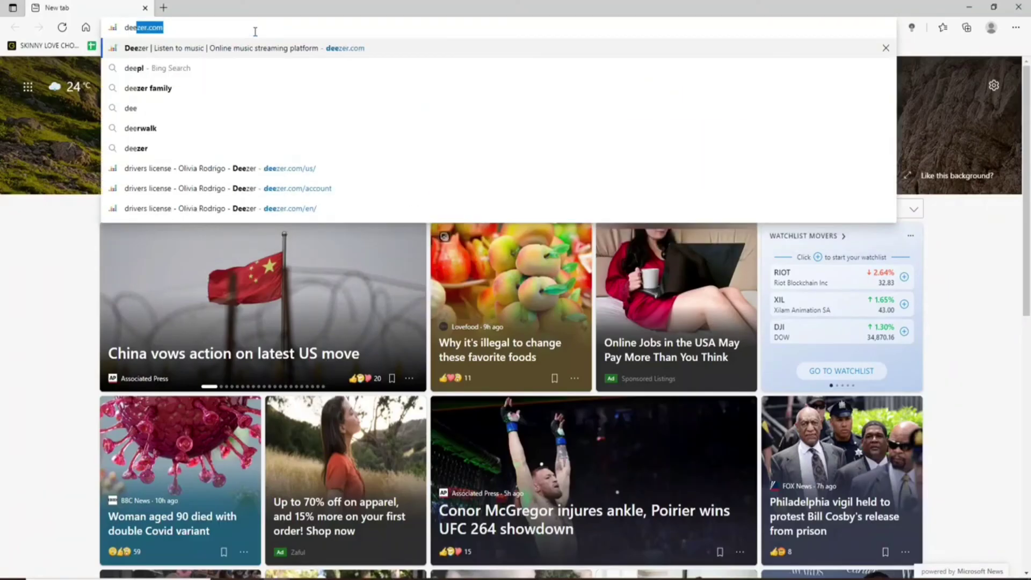
On deezer.com, go to Account Settings and start the Delete my account request.
key("Return")
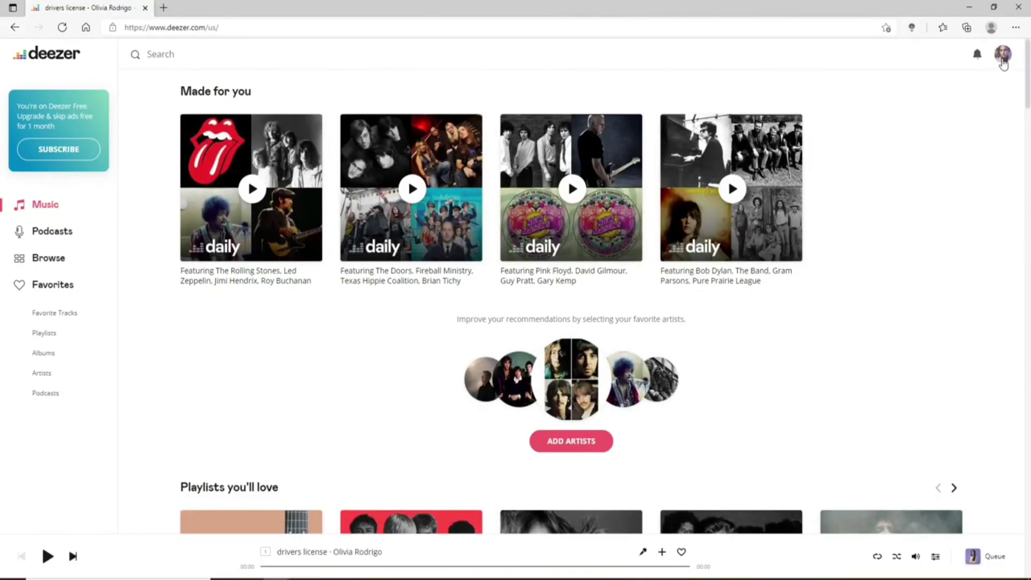
left_click(1002, 56)
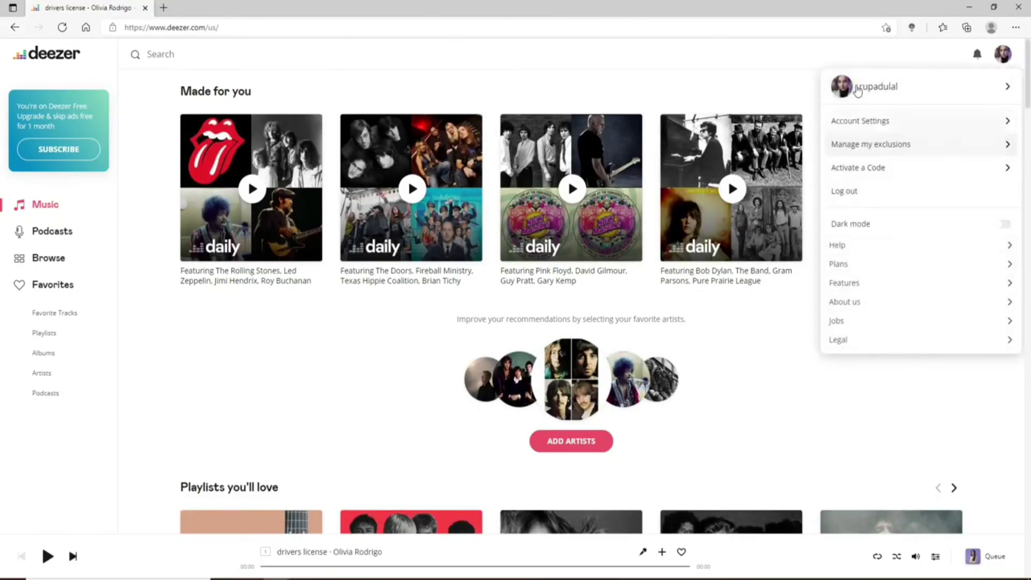
left_click(867, 121)
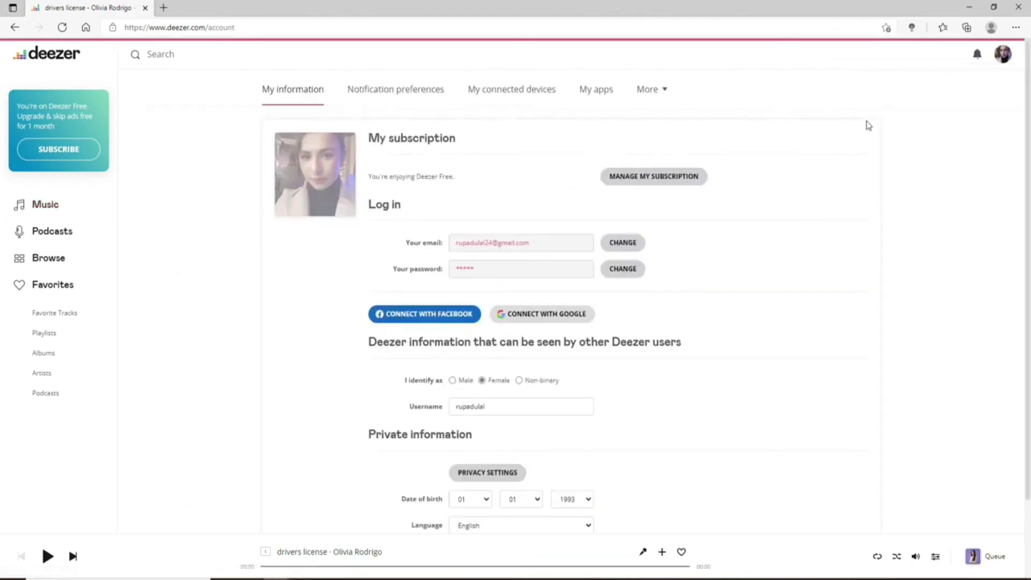
scroll(538, 350, "down", 2)
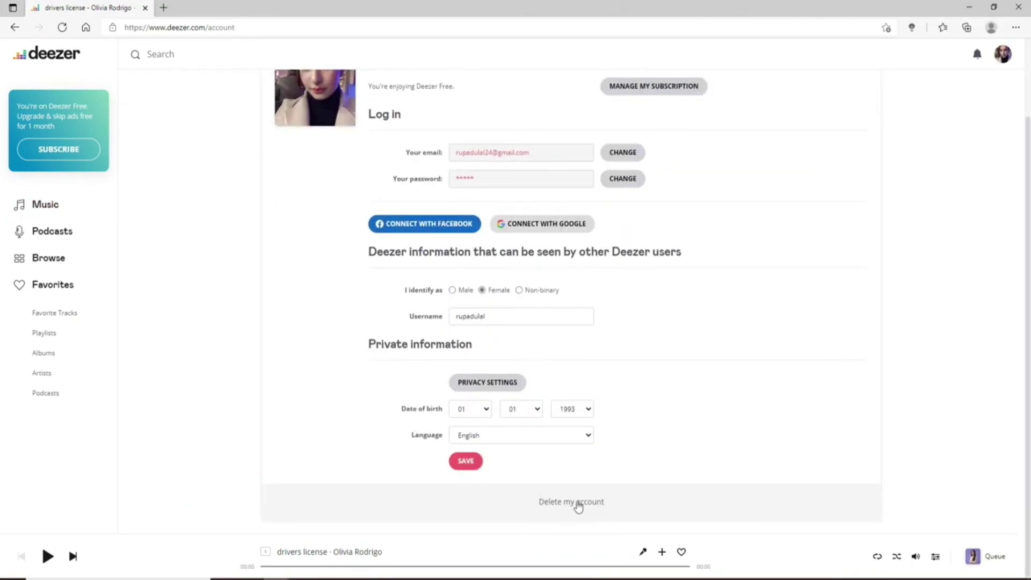
left_click(572, 505)
Enter the account password and submit DELETE MY ACCOUNT.
scroll(575, 505, "down", 2)
left_click(397, 483)
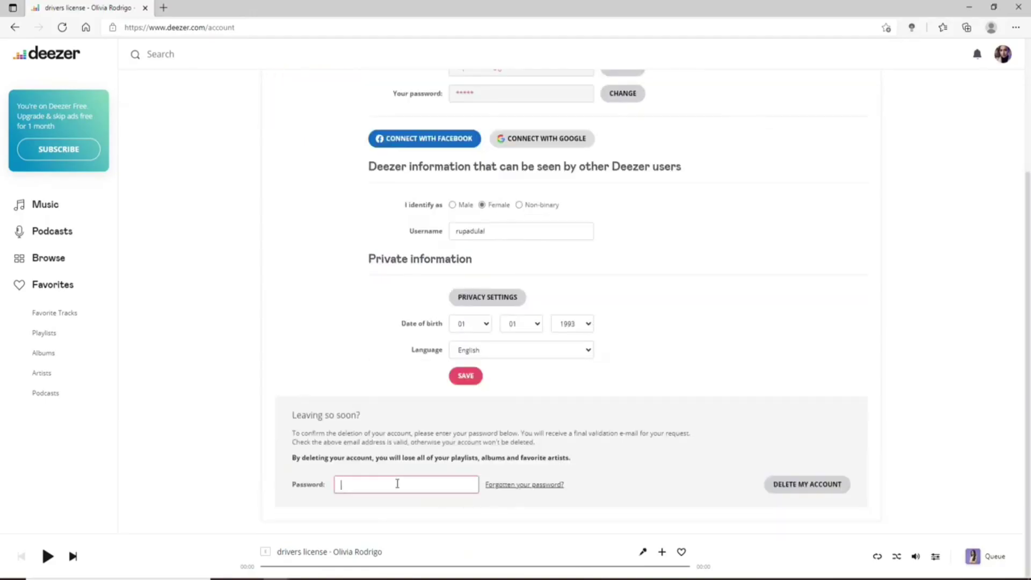
type("**************")
double_click(400, 489)
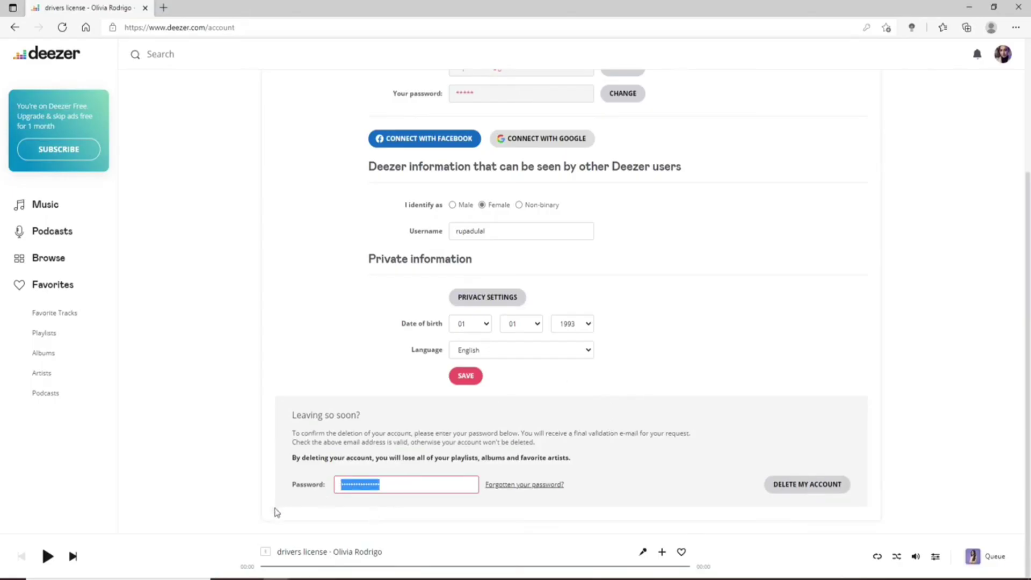
left_click(819, 485)
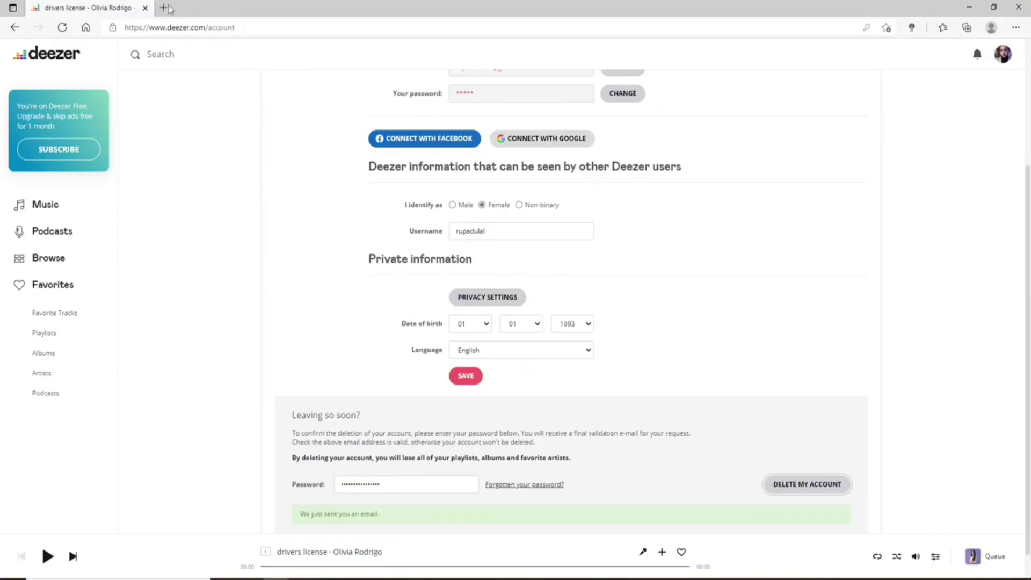
Follow the link in Gmail's 'We're sorry to see you go' email and paste the password.
left_click(166, 7)
left_click(301, 144)
left_click(924, 57)
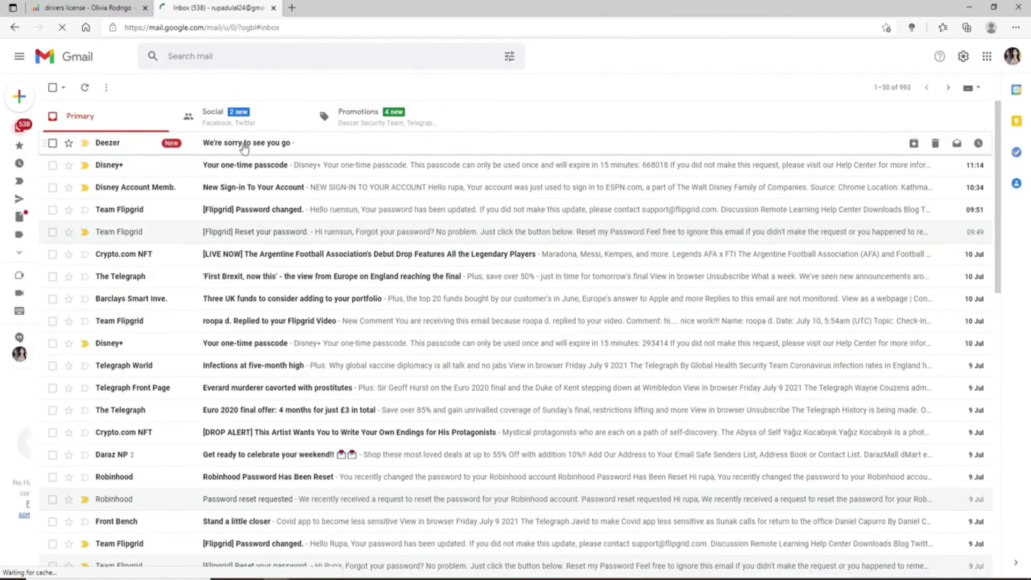
left_click(244, 146)
left_click(550, 253)
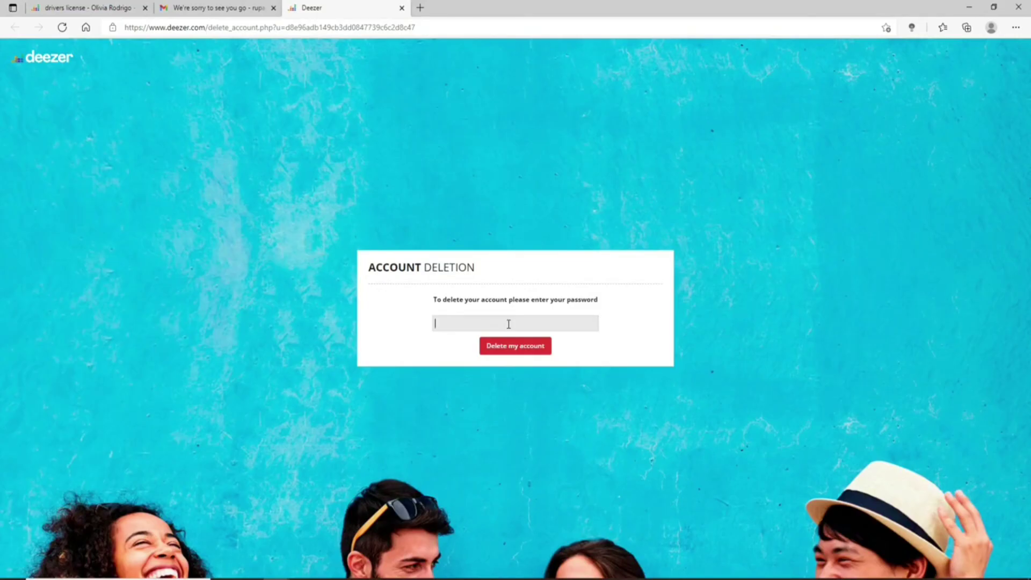
key("ctrl+v")
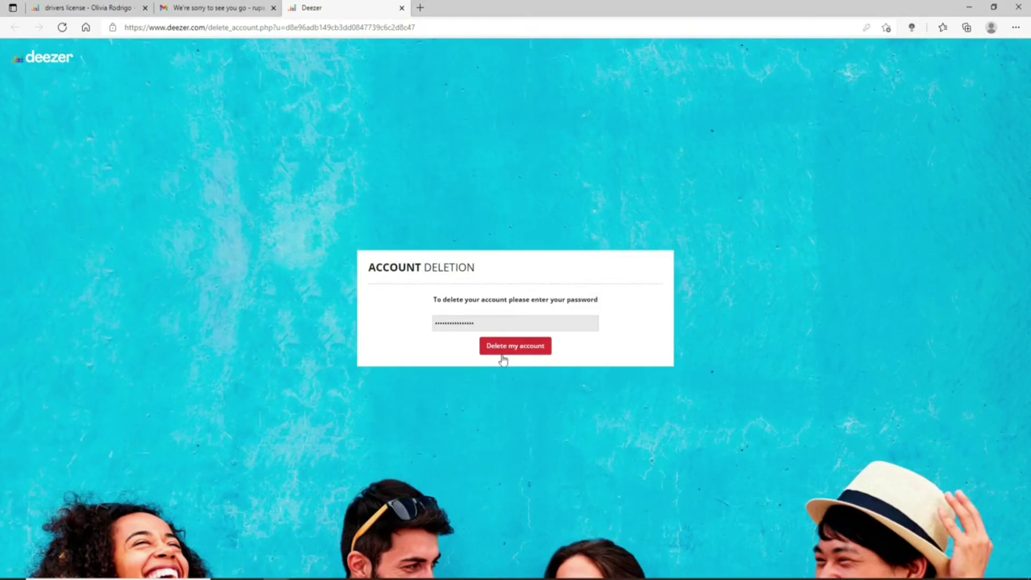